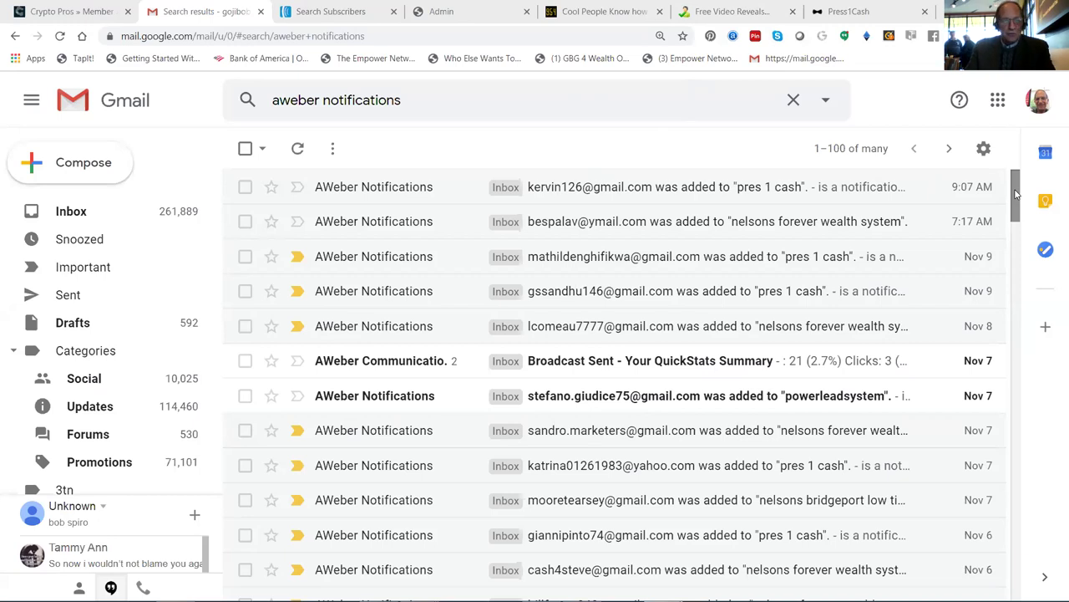
drag(1016, 194, 1021, 438)
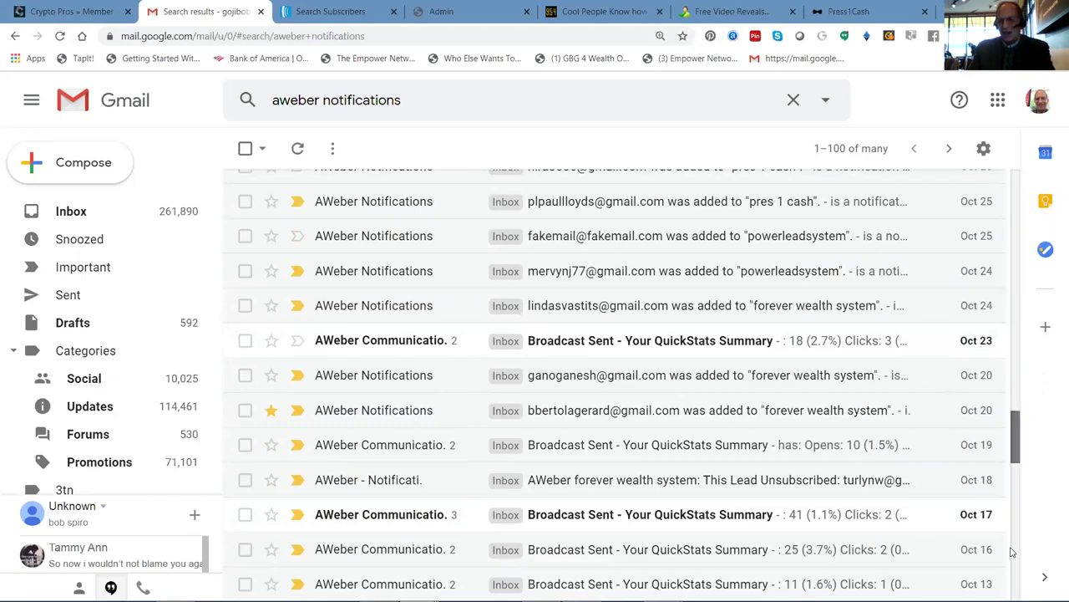
scroll(1012, 552, down, 10)
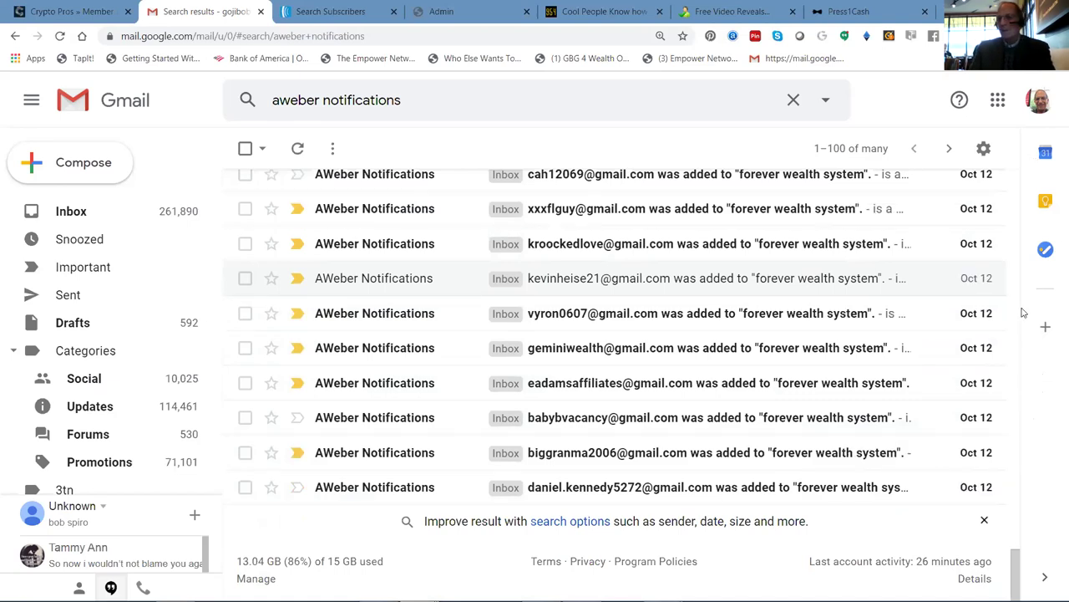
scroll(1013, 266, up, 5)
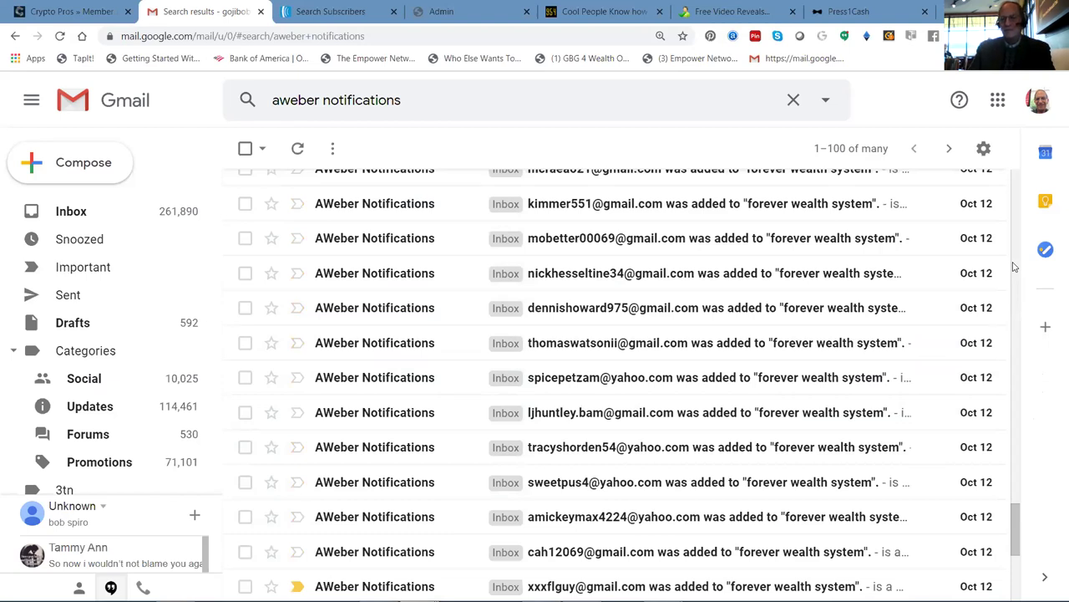
scroll(1014, 266, up, 1)
scroll(1014, 265, up, 5)
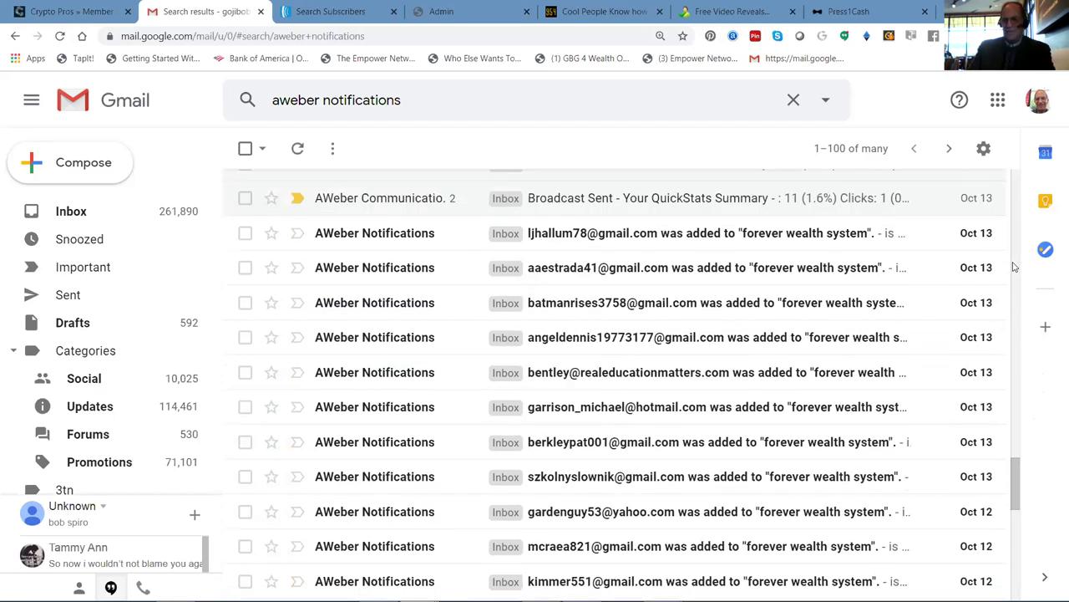
scroll(1014, 265, up, 5)
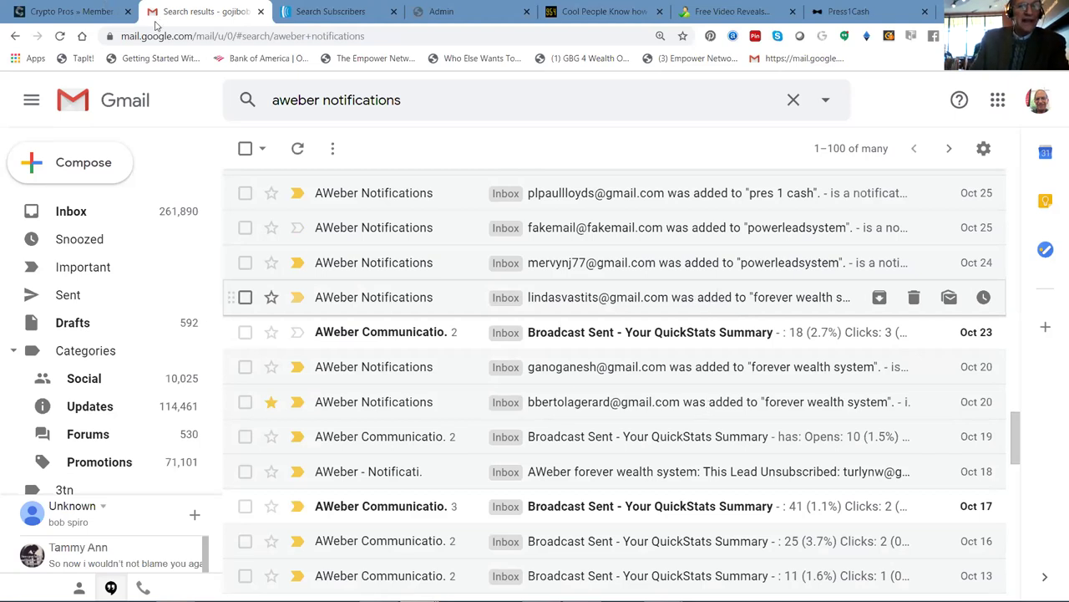
Scroll through the AWeber subscribers added in the last year, then close that subscriber tab.
click(326, 12)
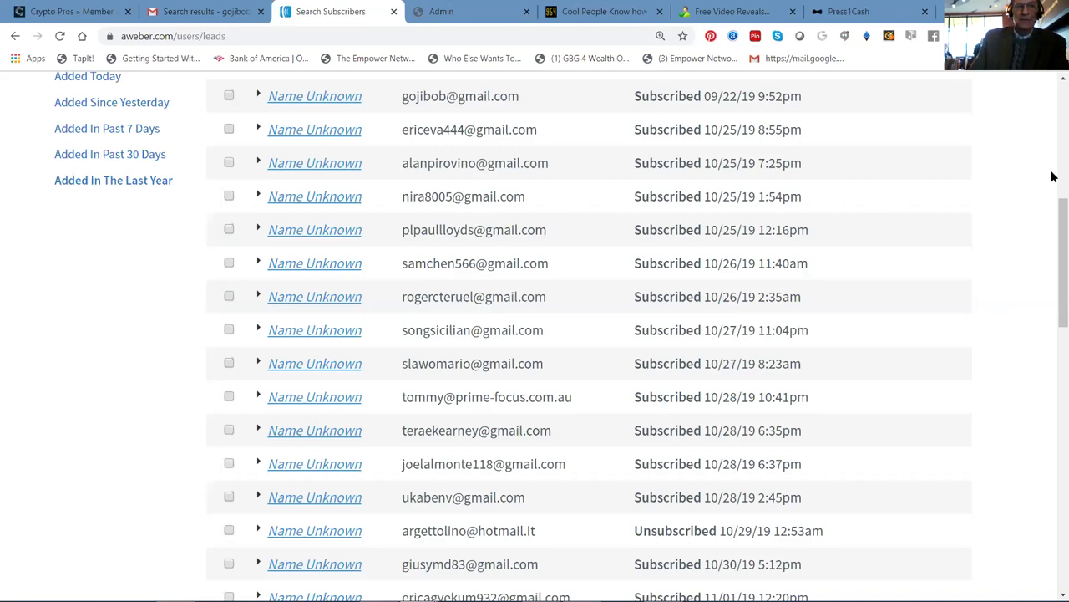
scroll(1052, 167, up, 2)
scroll(1053, 155, up, 1)
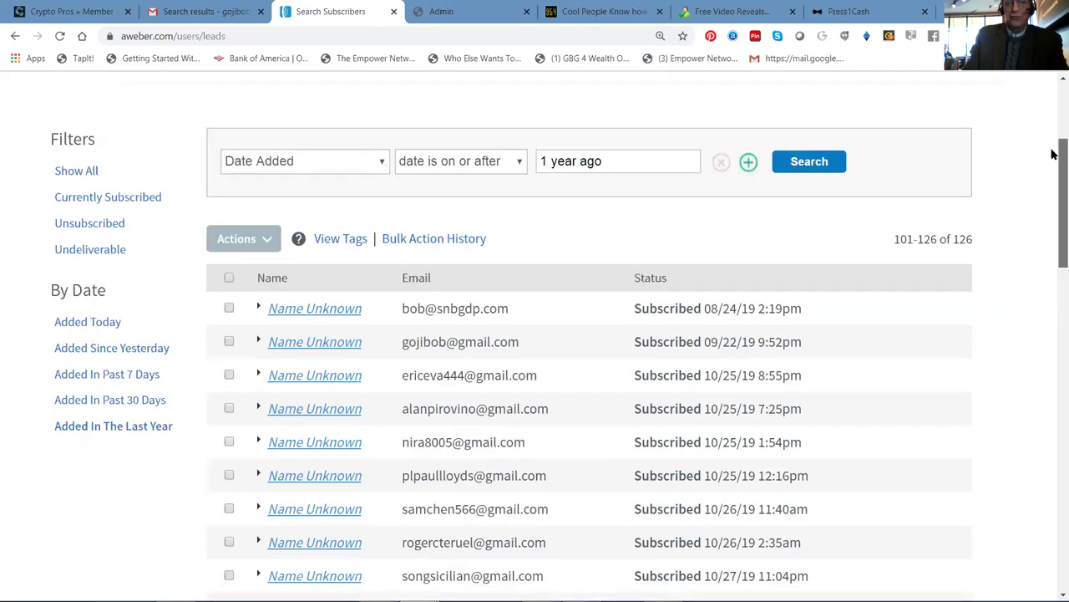
scroll(1053, 156, down, 1)
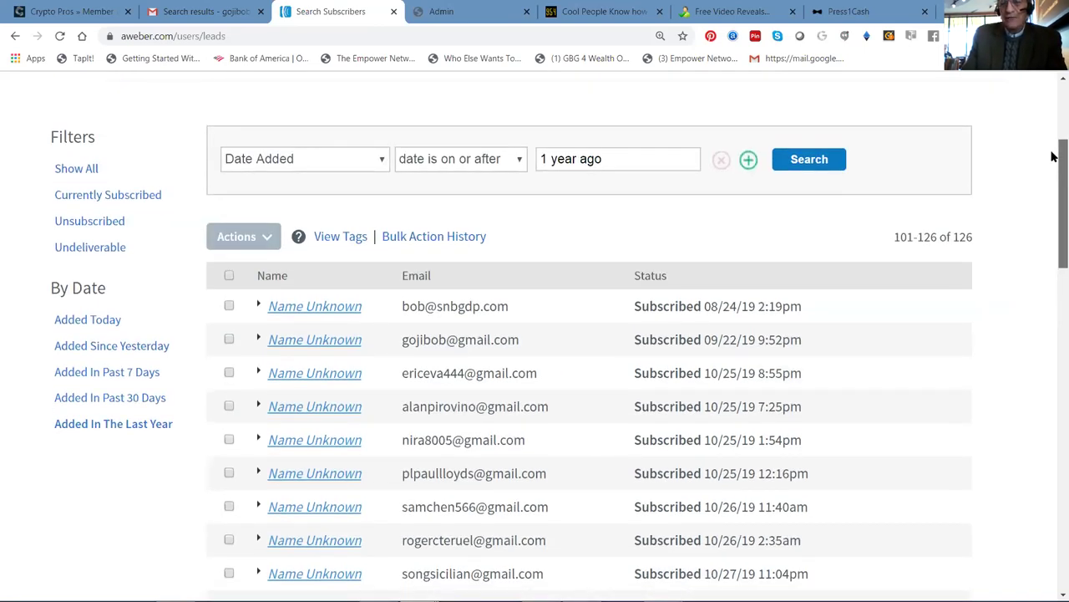
scroll(1054, 174, down, 1)
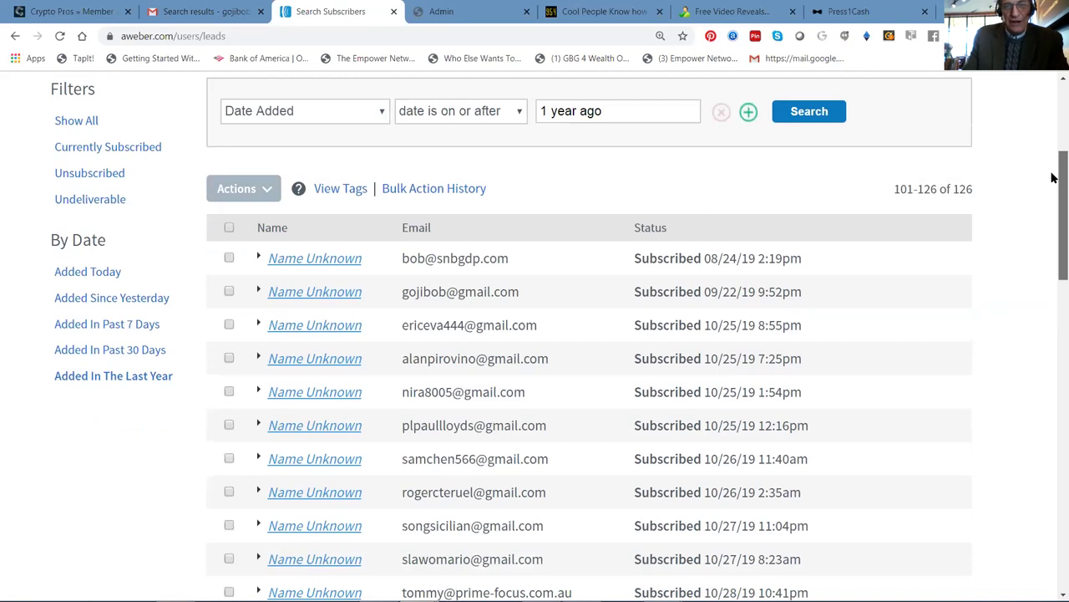
scroll(1053, 177, down, 1)
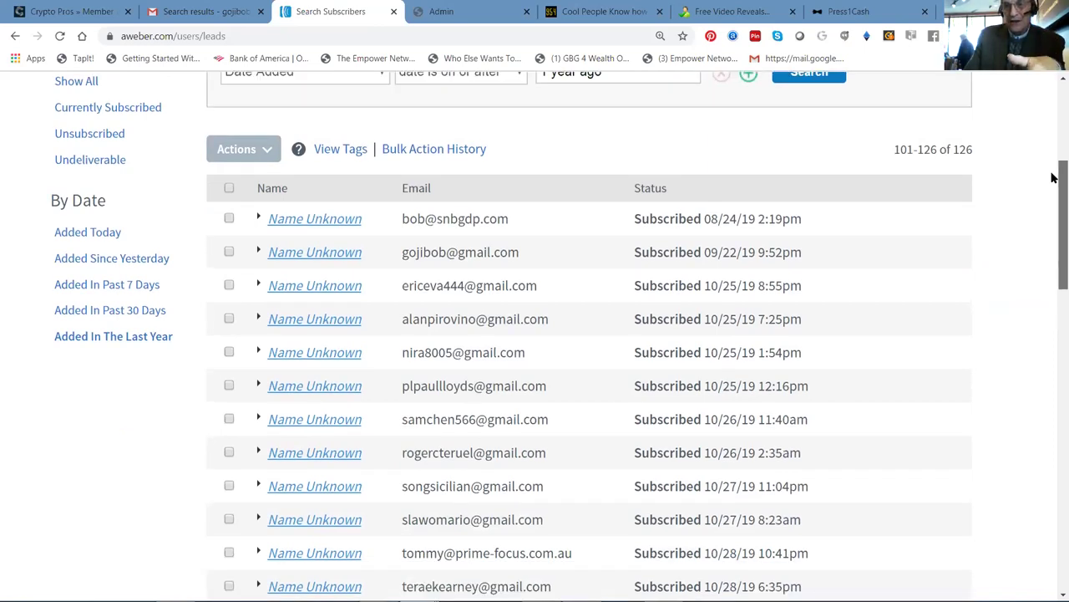
scroll(1050, 242, down, 2)
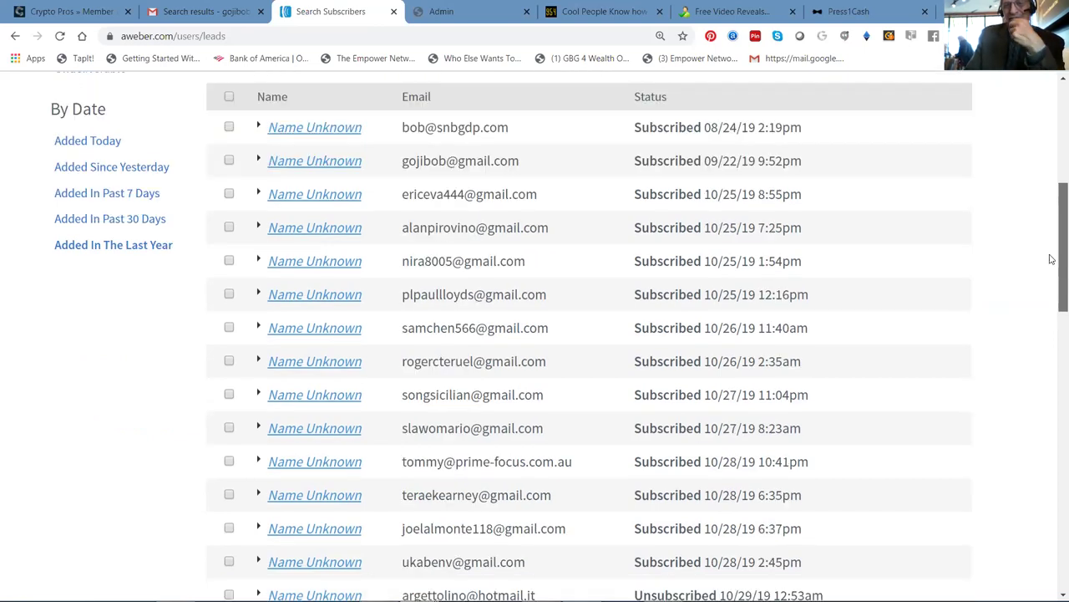
scroll(1044, 274, down, 6)
scroll(1032, 313, down, 4)
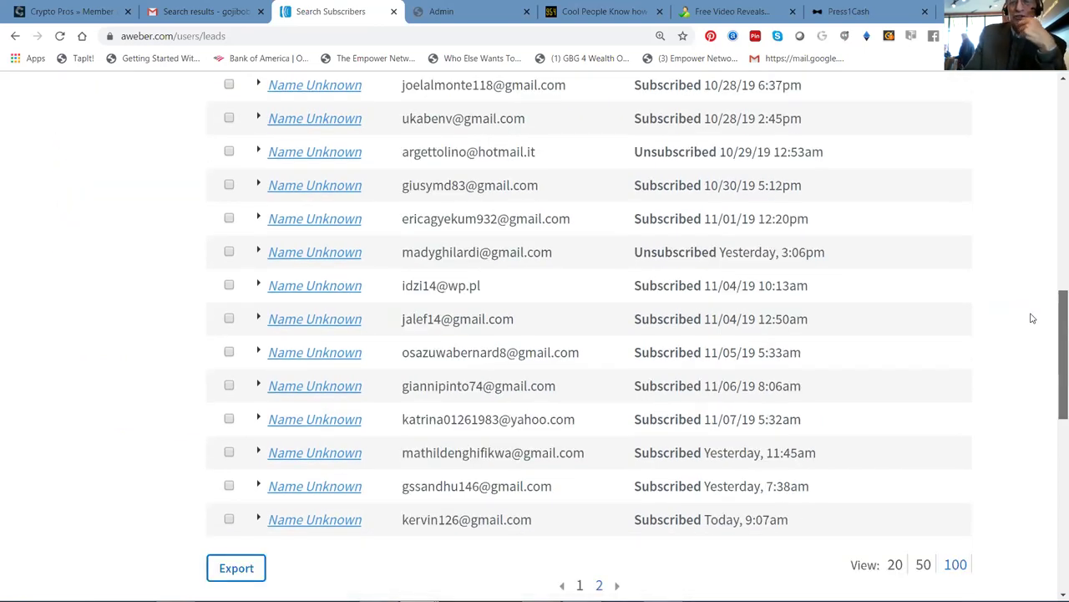
scroll(1032, 317, down, 1)
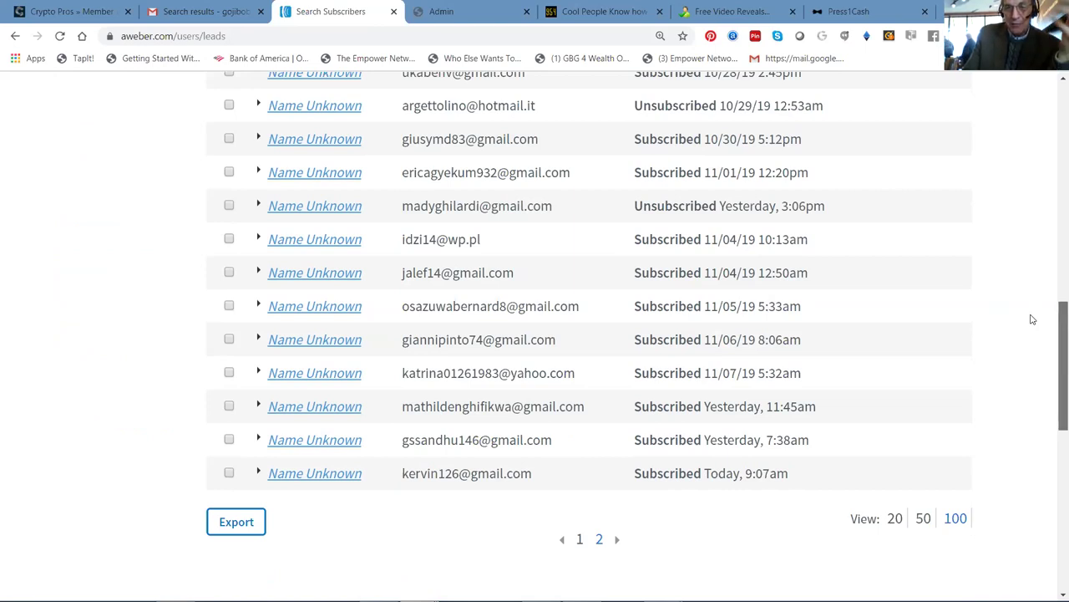
scroll(1033, 319, down, 2)
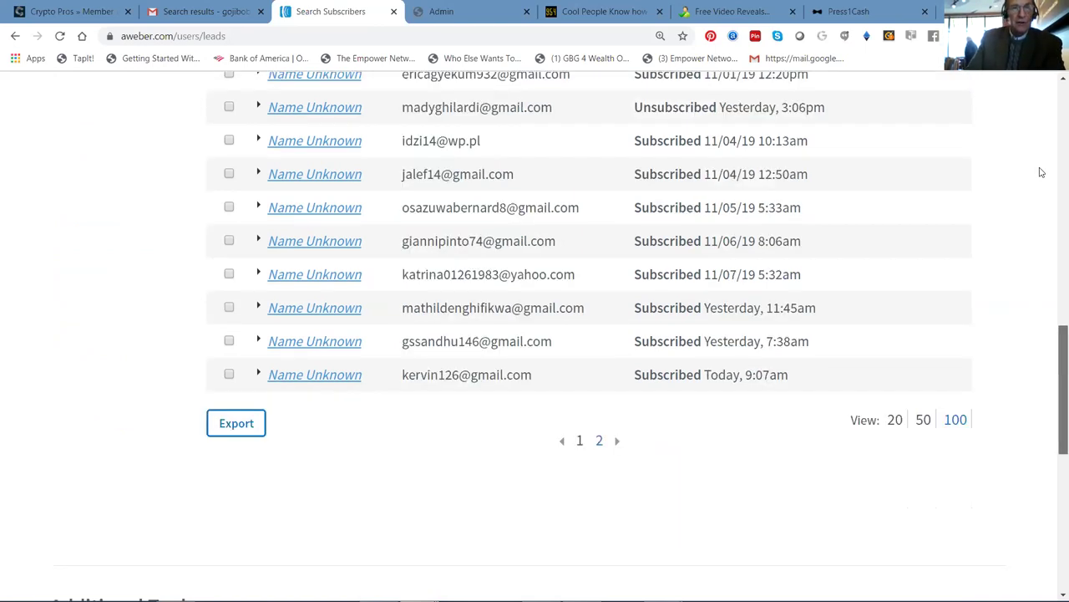
scroll(1015, 167, up, 10)
scroll(979, 213, up, 3)
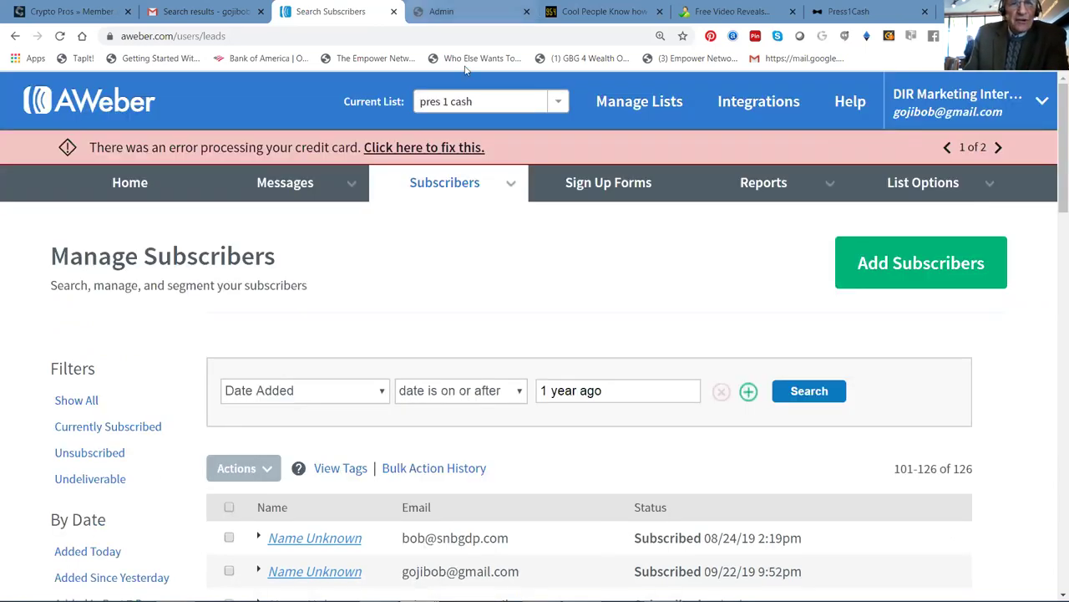
click(393, 11)
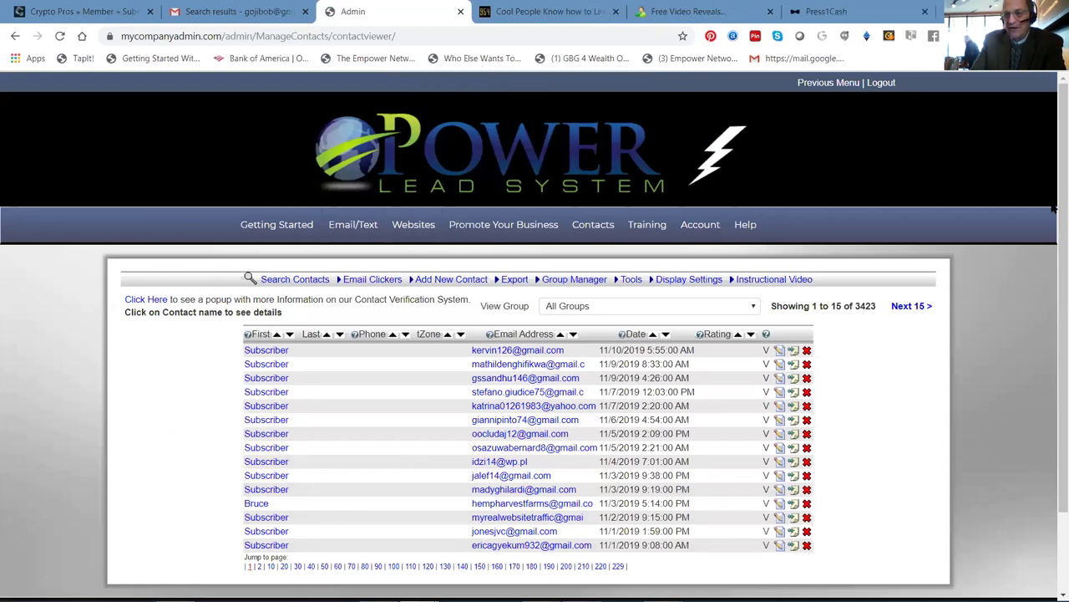
Scroll down the Power Lead System contacts list of 3423 contacts.
scroll(978, 356, down, 1)
scroll(844, 340, down, 1)
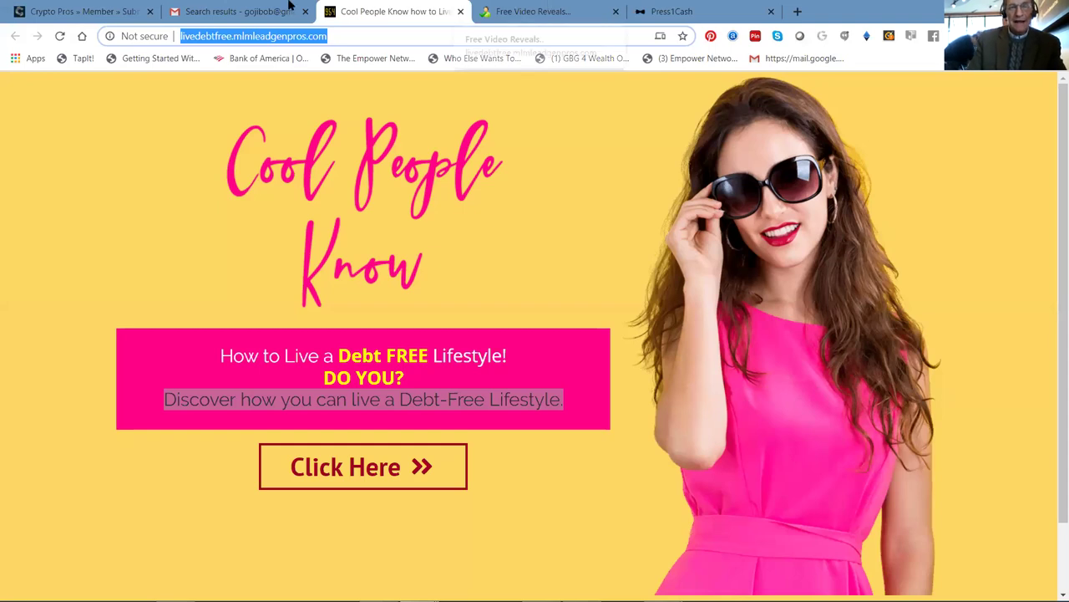
Follow the debt-free funnel from the signup popup through Free Video Reveals to the interview videos.
click(531, 232)
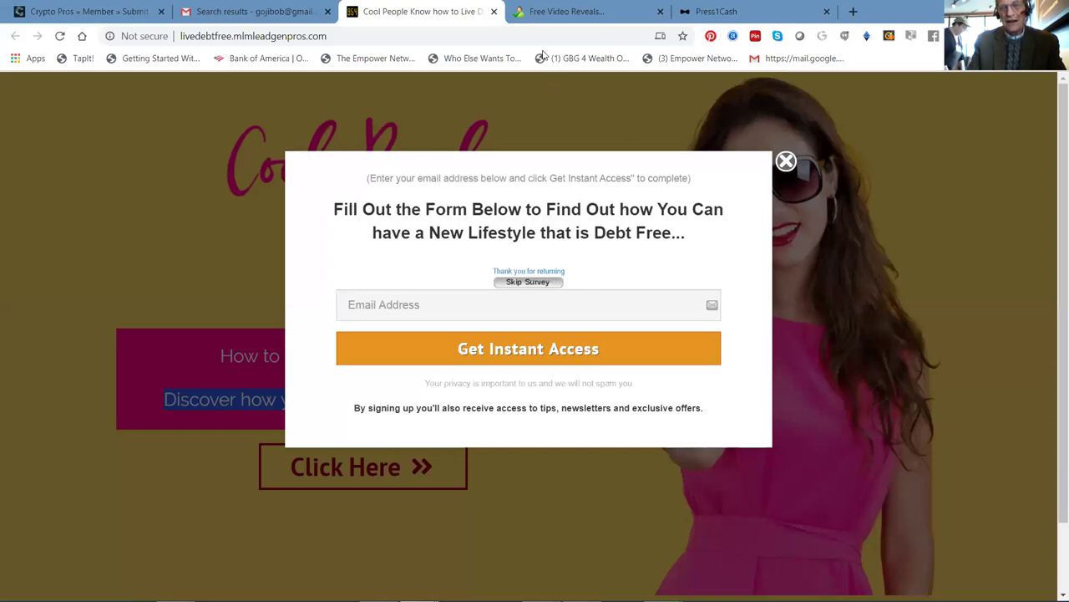
click(551, 17)
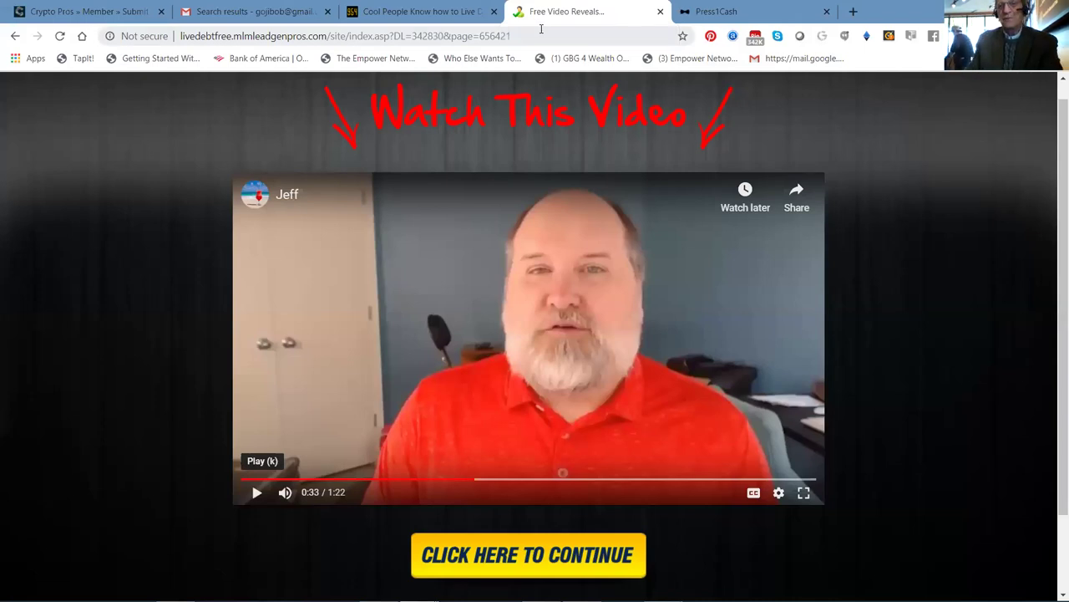
click(523, 568)
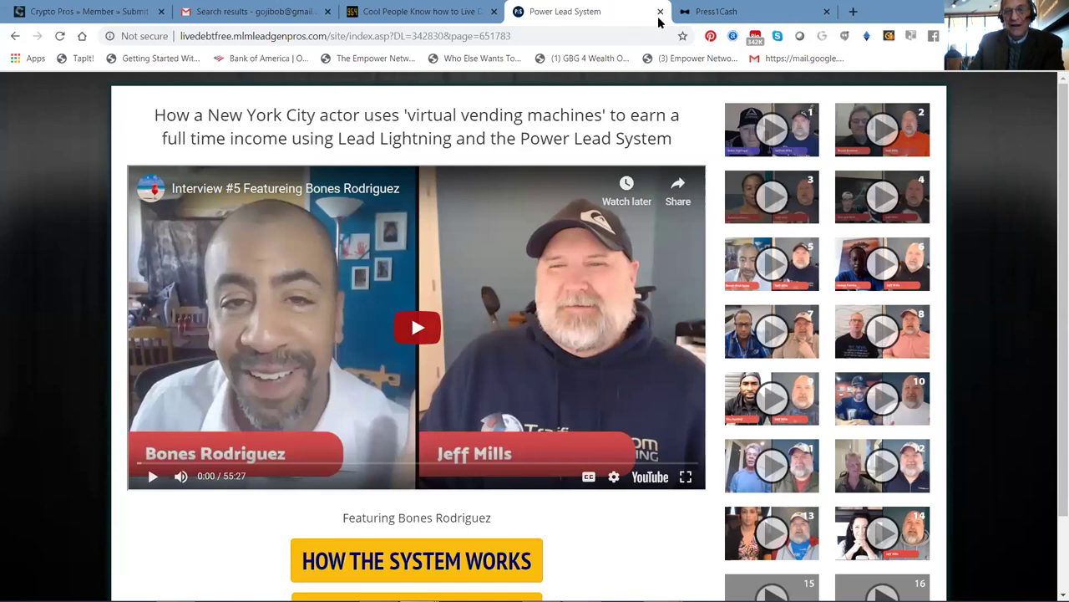
Close the Power Lead System video page and the Press1Cash dashboard tabs.
key(ctrl+w)
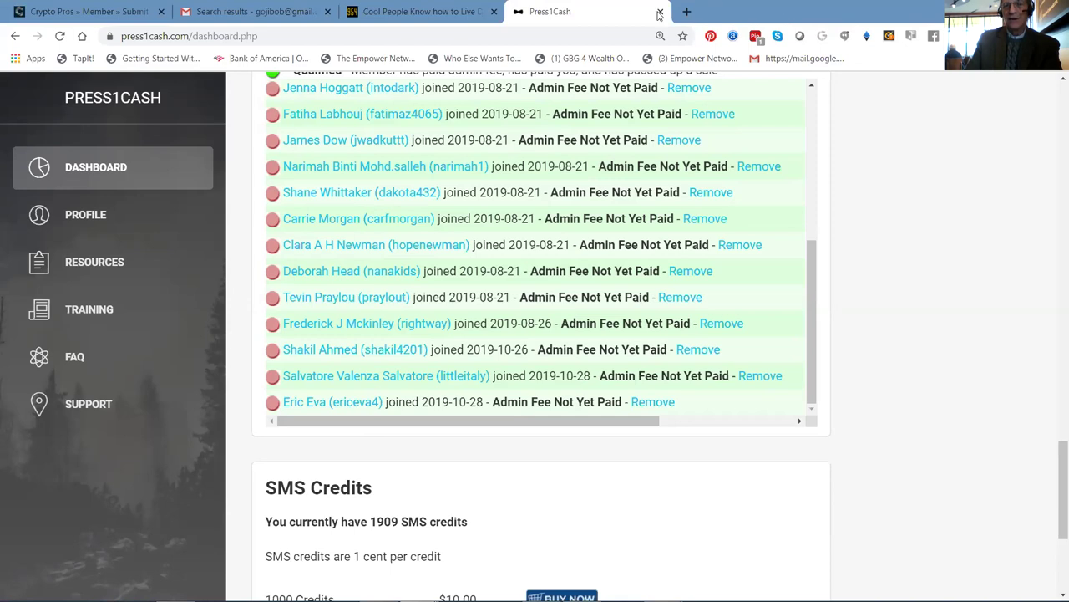
key(ctrl+w)
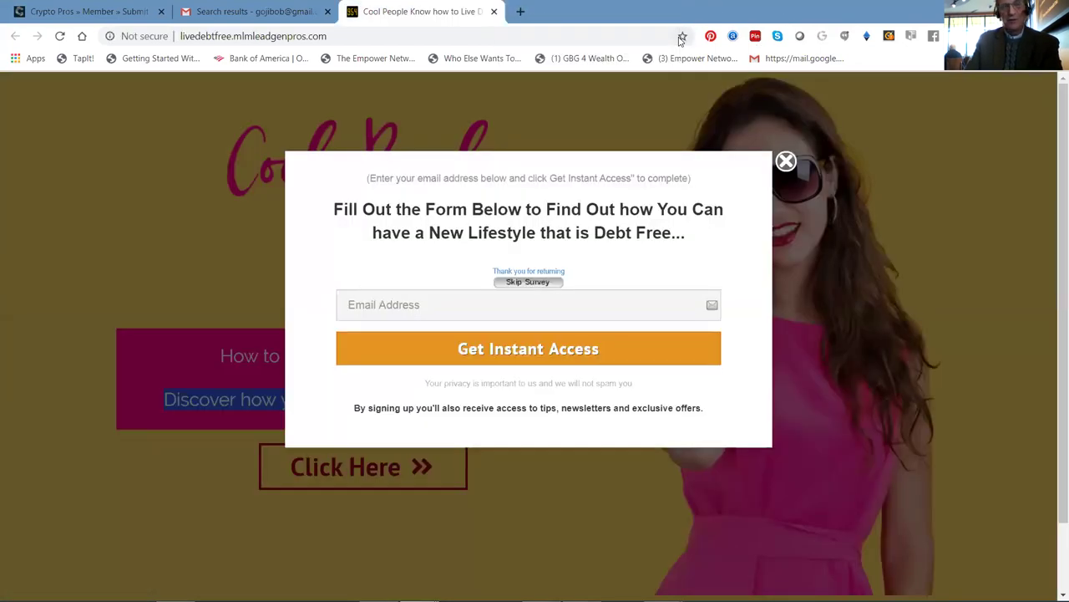
Bring up the Crypto Pros Submit Text Ad form holding the Cool People Know ad.
click(127, 13)
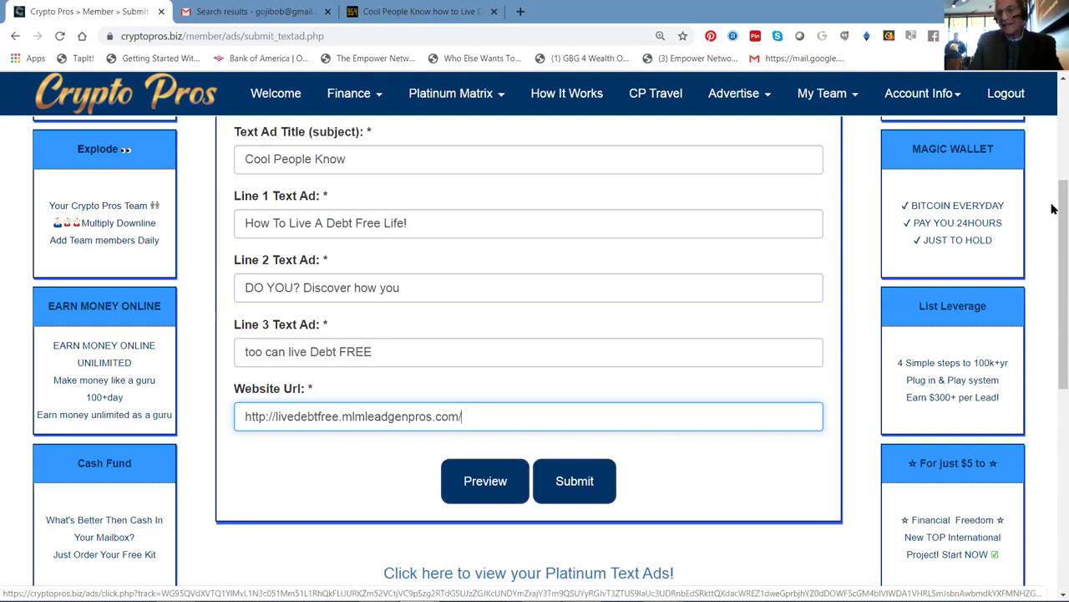
Add an exclamation mark to the end of the ad's Line 3 text.
scroll(1052, 215, up, 1)
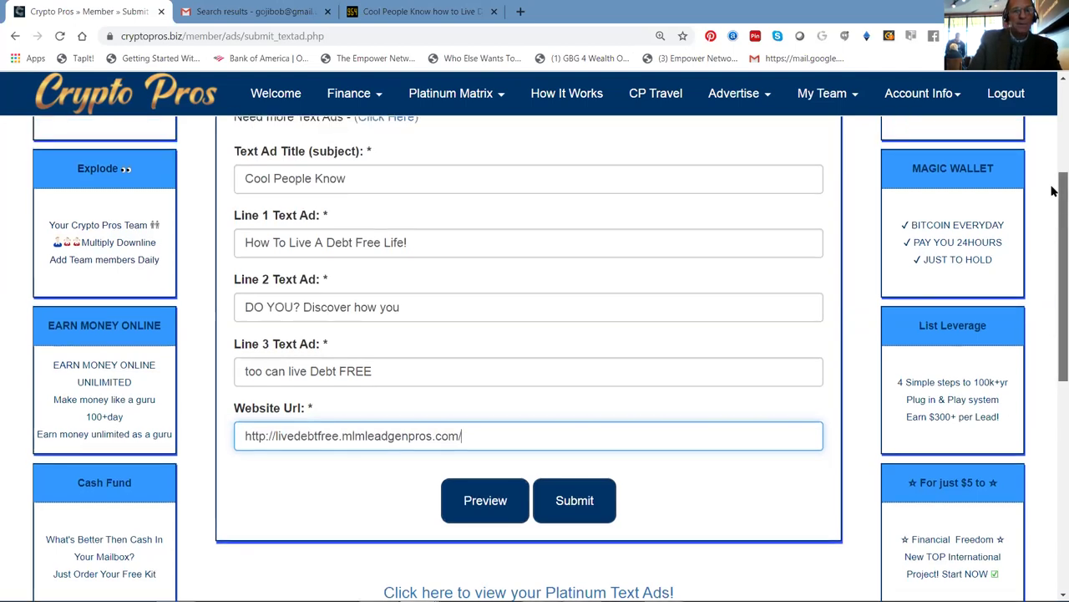
scroll(1050, 191, up, 1)
scroll(862, 250, down, 1)
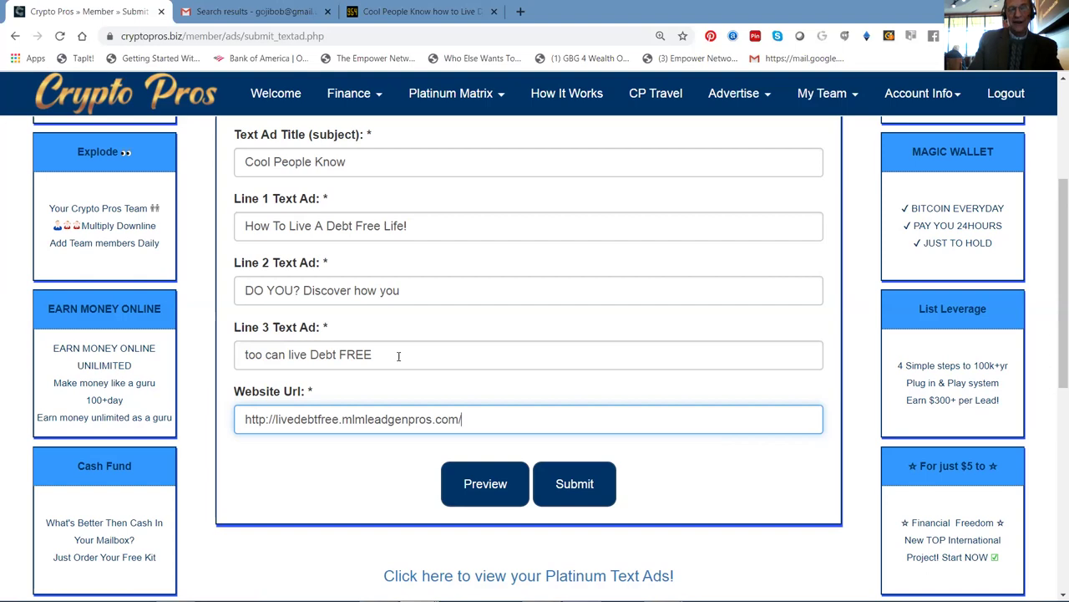
click(374, 354)
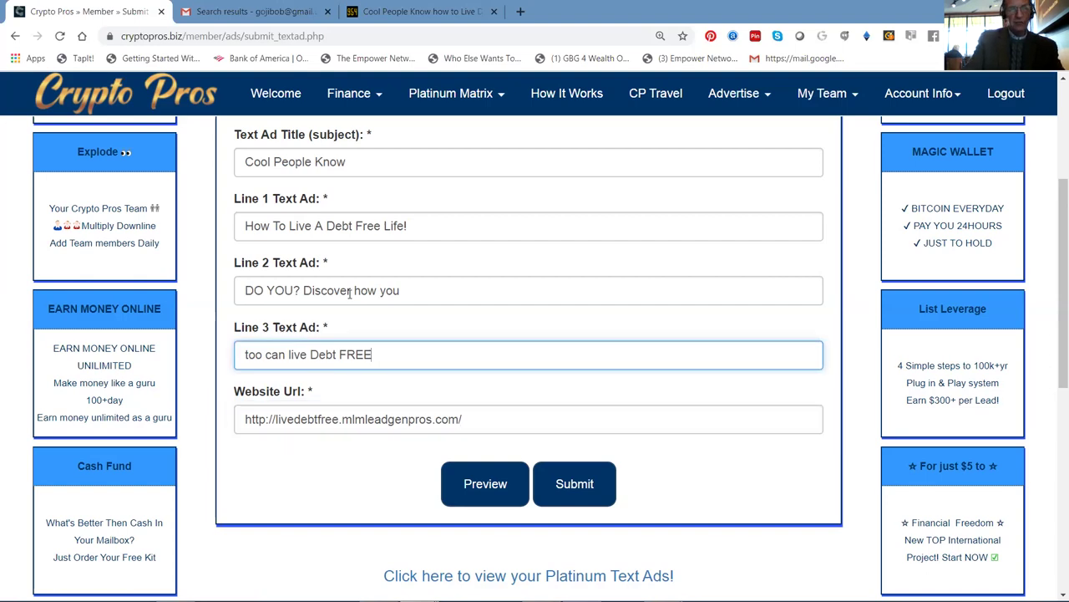
text(!)
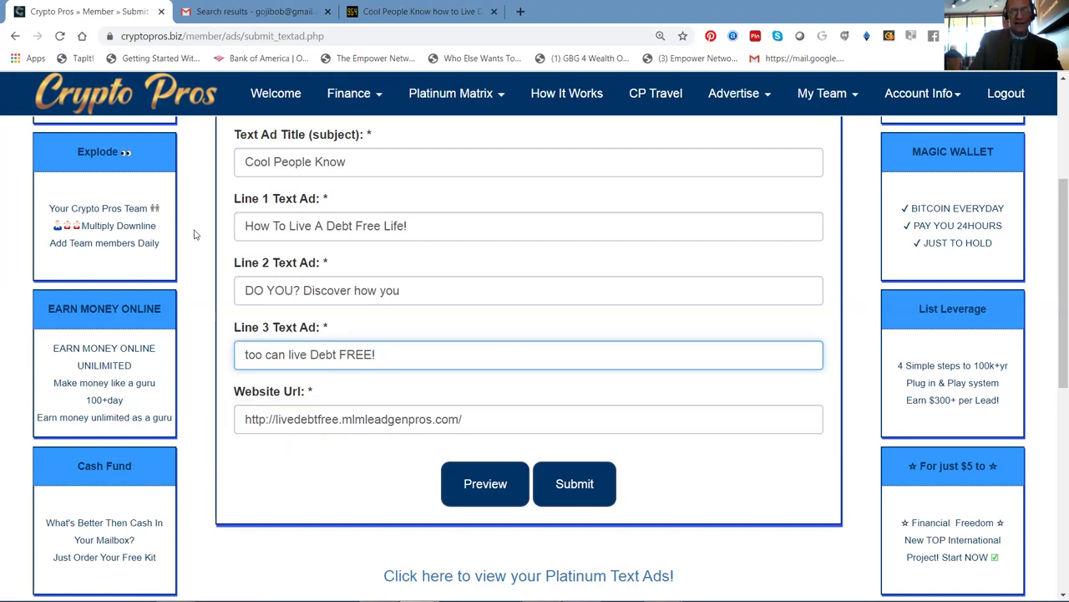
Preview the Cool People Know text ad and submit it.
click(505, 491)
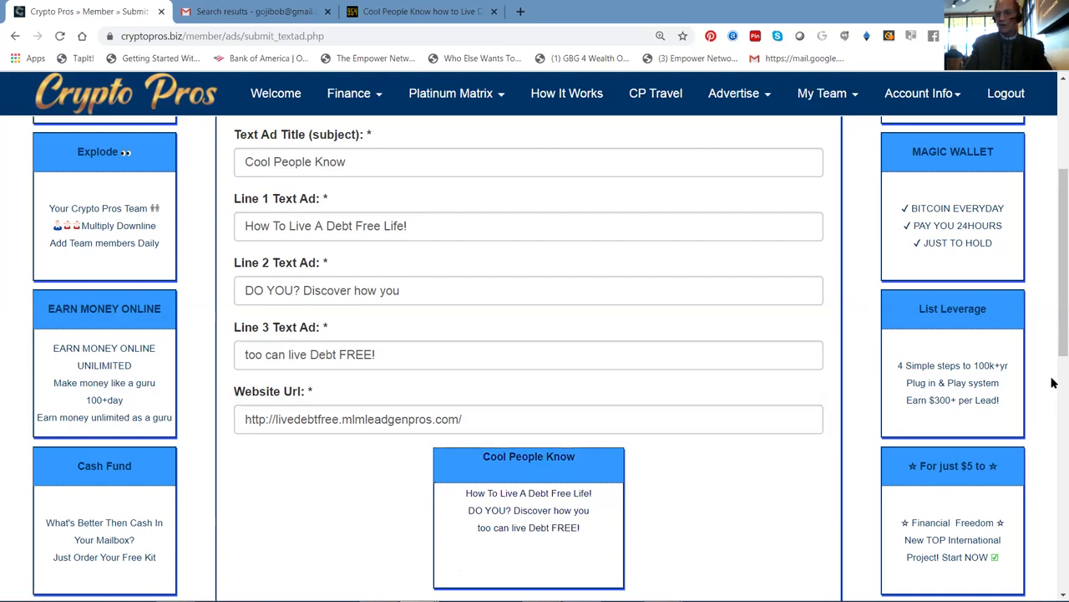
scroll(424, 510, down, 2)
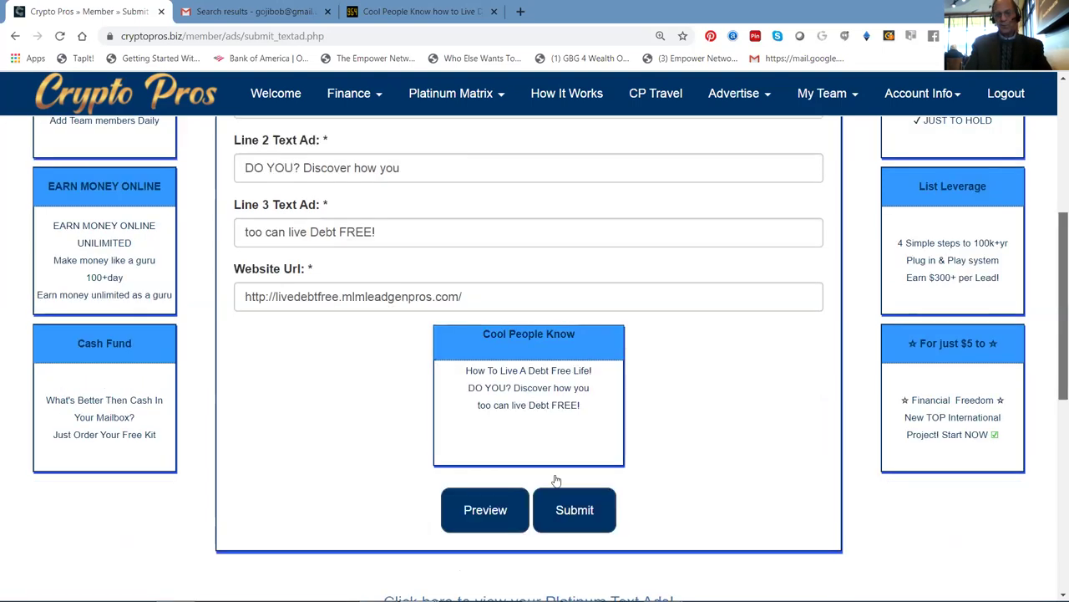
scroll(568, 485, down, 1)
click(565, 474)
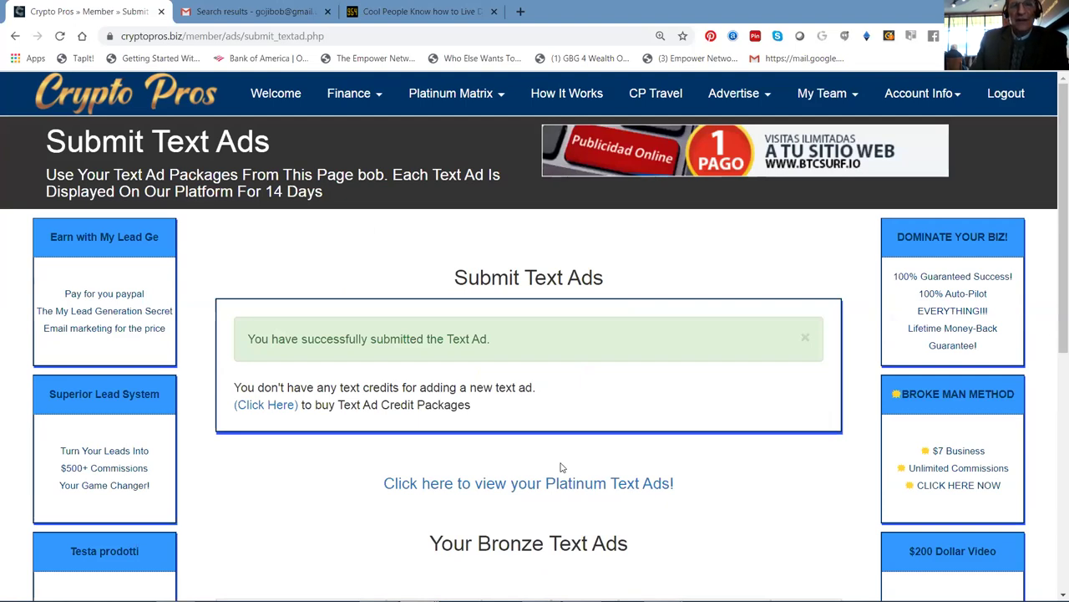
Open Platinum Matrix Details and review the Platinum subscription wallet balance.
click(465, 109)
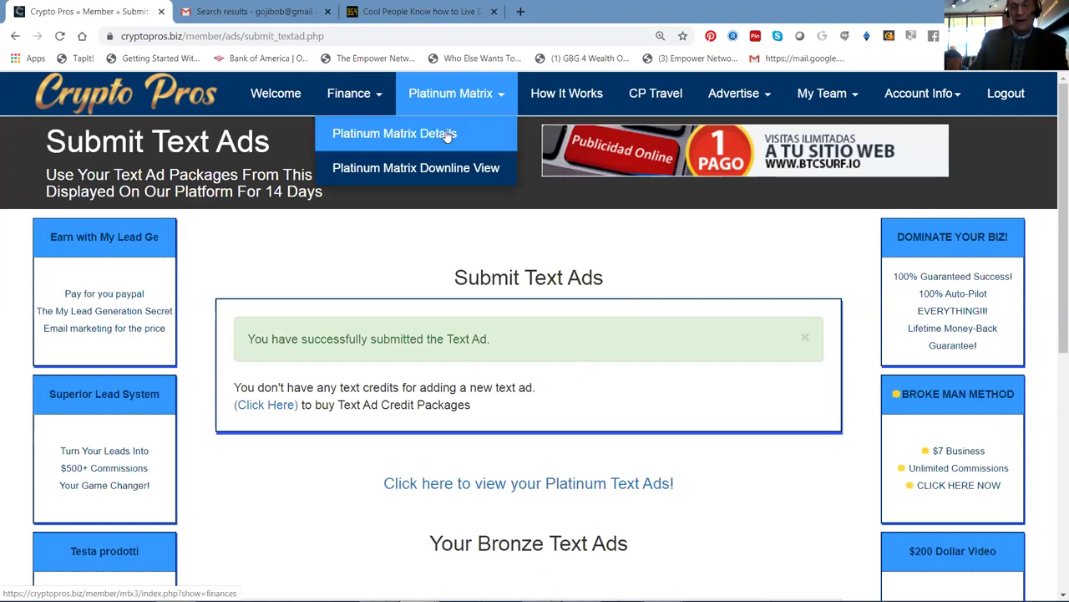
click(447, 132)
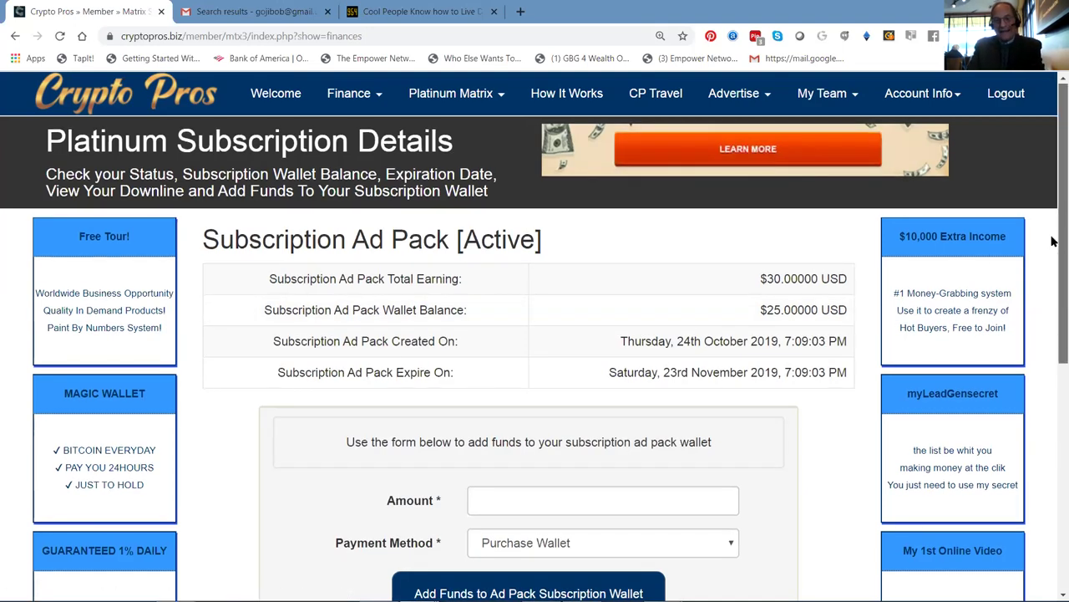
scroll(1043, 323, down, 1)
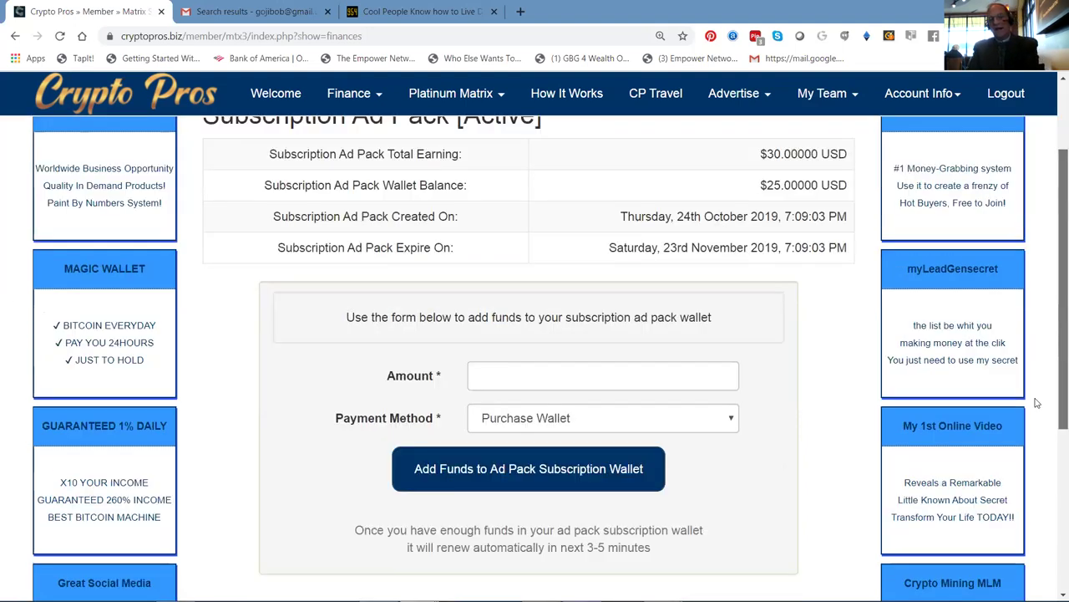
scroll(1030, 458, down, 2)
scroll(867, 546, down, 1)
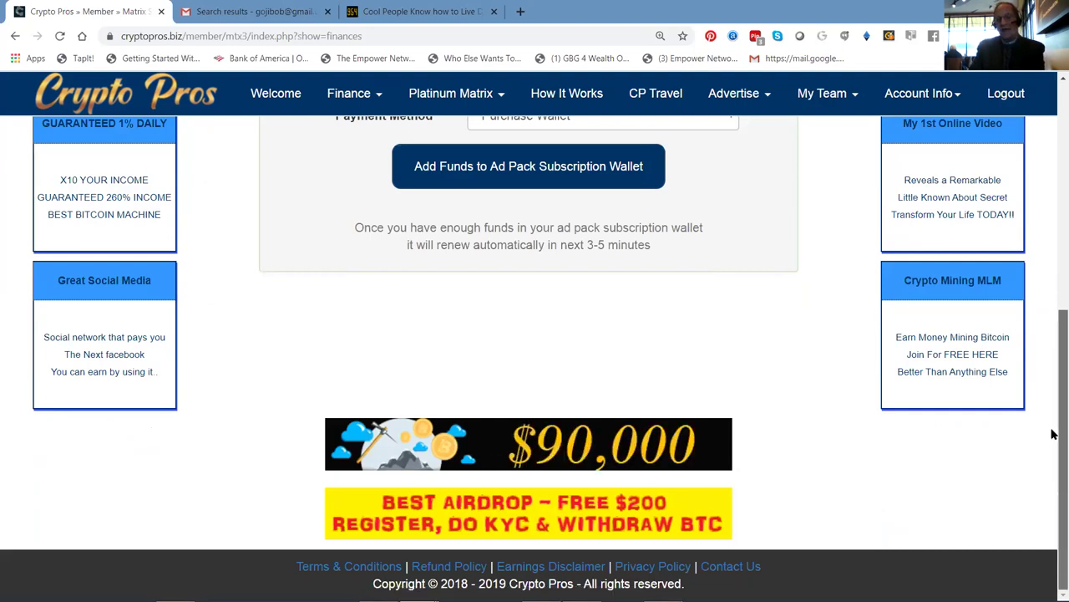
scroll(1053, 290, up, 5)
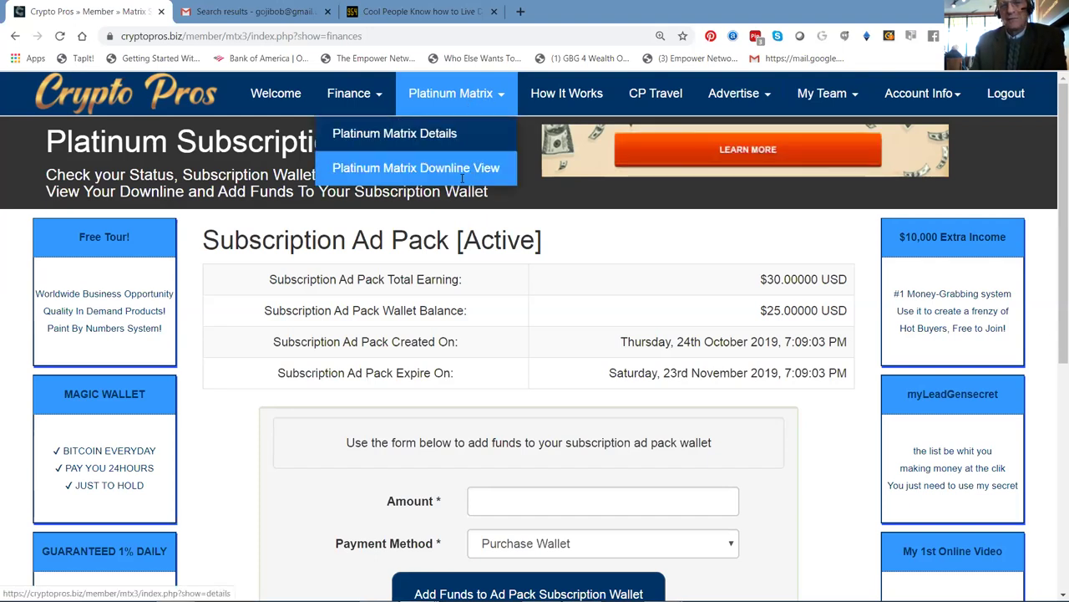
View the Platinum Matrix downline graph showing 2 positions on 1 level, then close it.
click(463, 175)
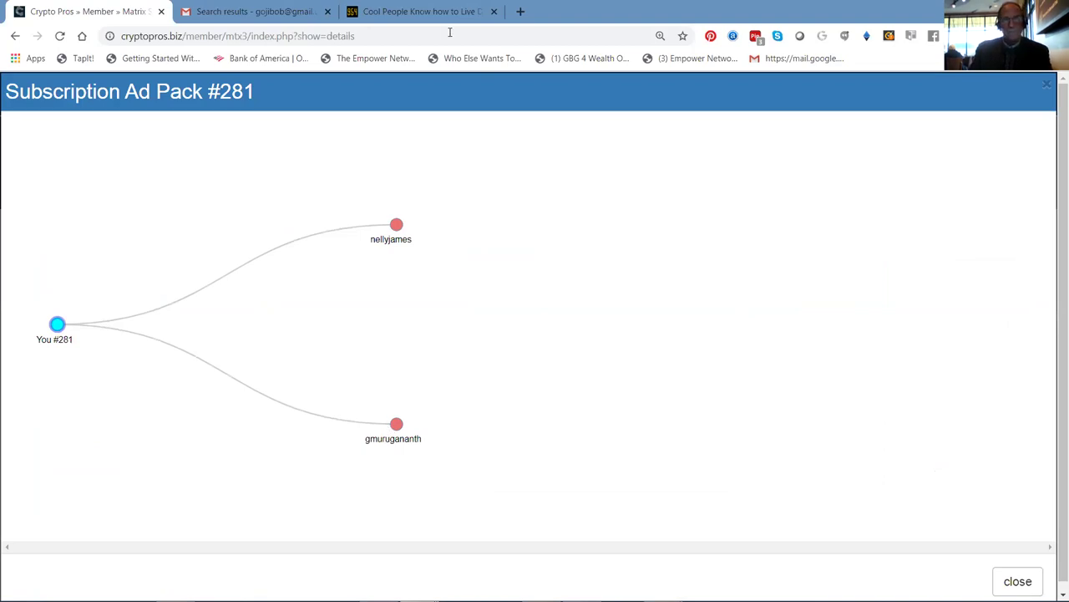
click(1018, 581)
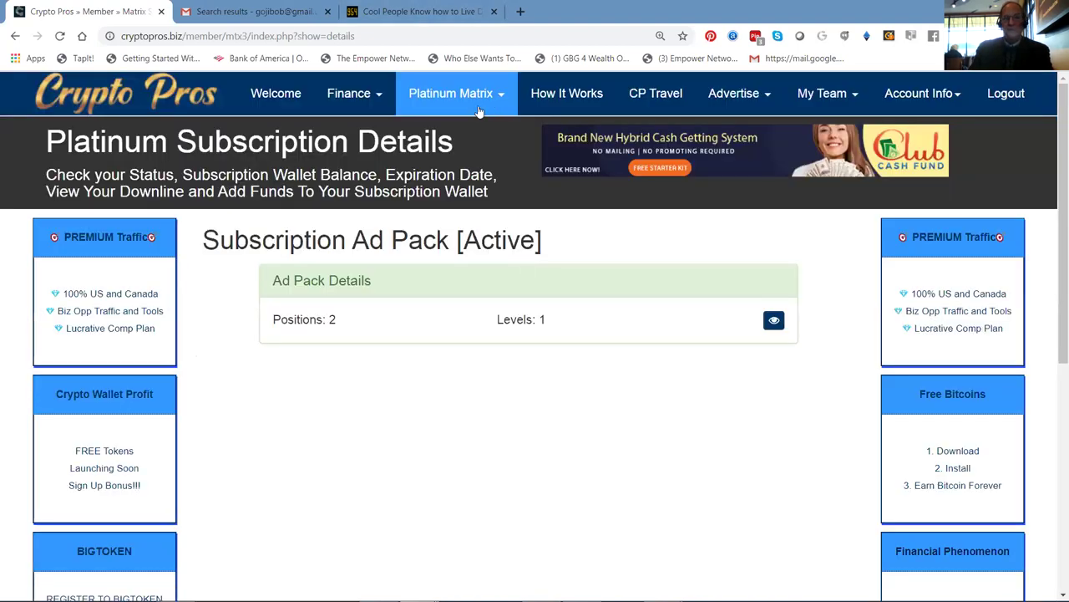
click(532, 106)
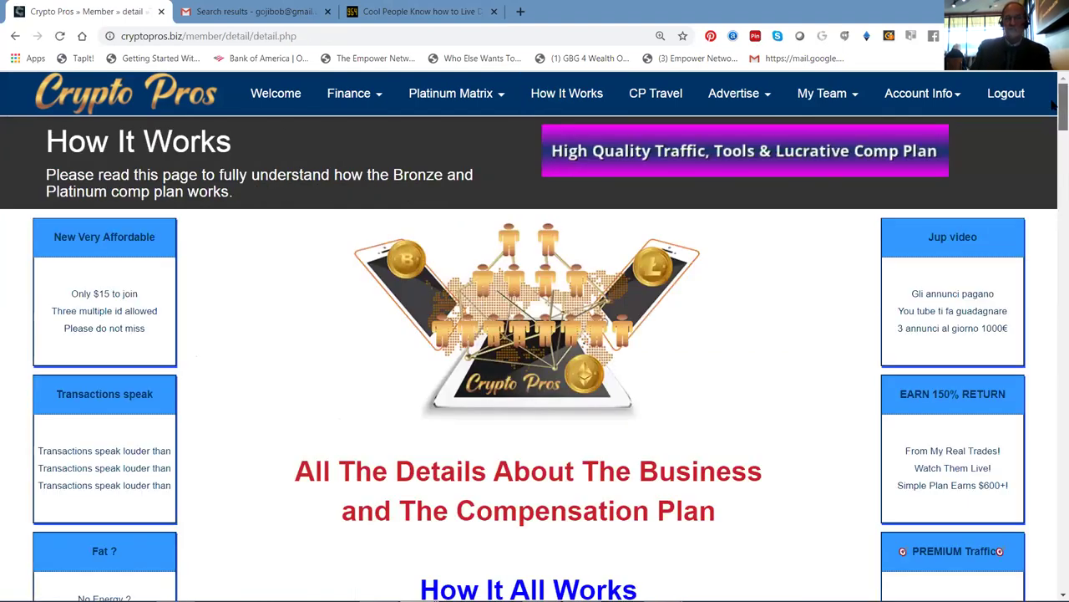
Read through the 2x20 comp plan tables and $25 sponsor bonus, then return to the top.
scroll(1054, 115, down, 1)
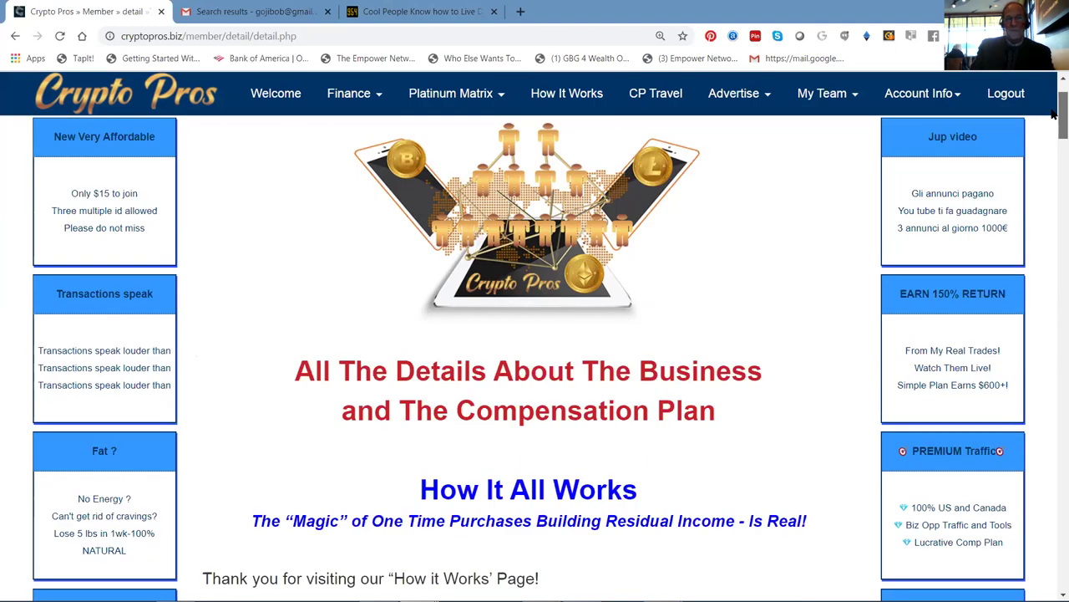
scroll(1054, 126, down, 2)
scroll(1054, 201, down, 5)
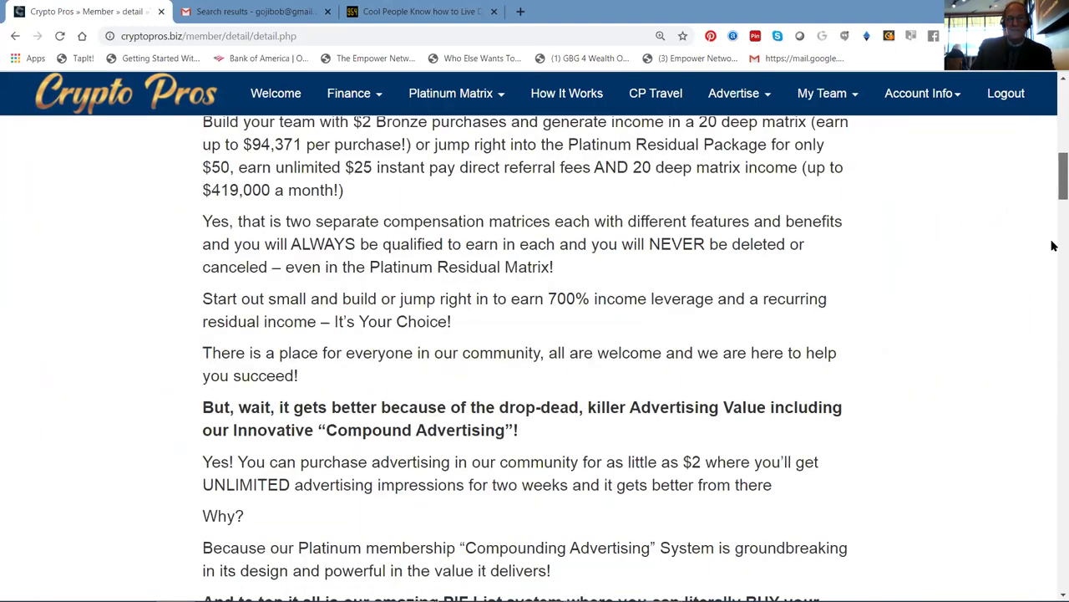
scroll(1054, 288, down, 5)
scroll(1054, 317, down, 5)
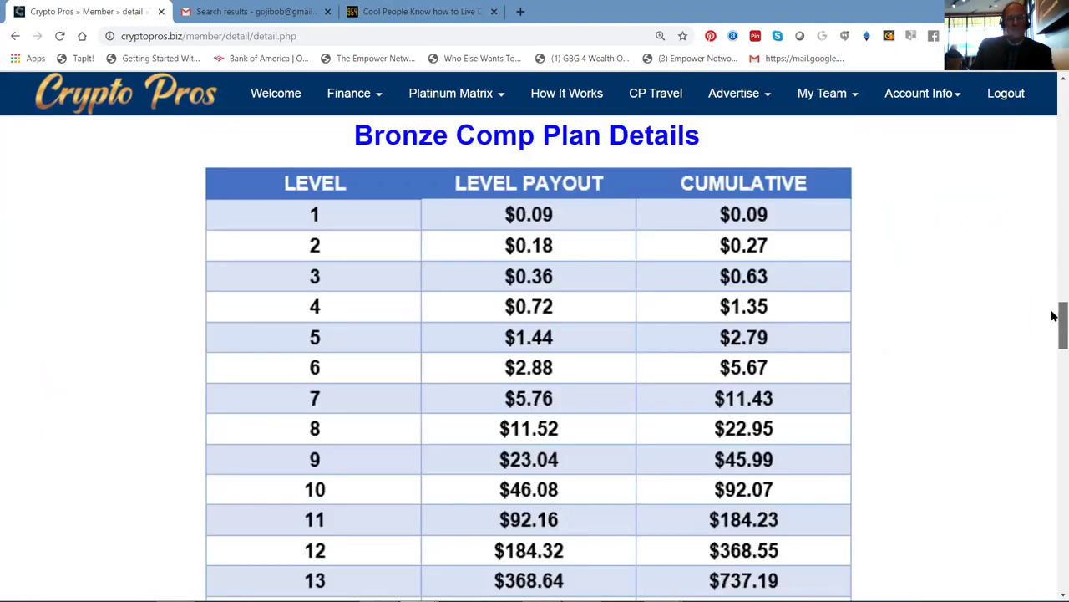
scroll(1052, 314, up, 1)
scroll(1053, 343, down, 1)
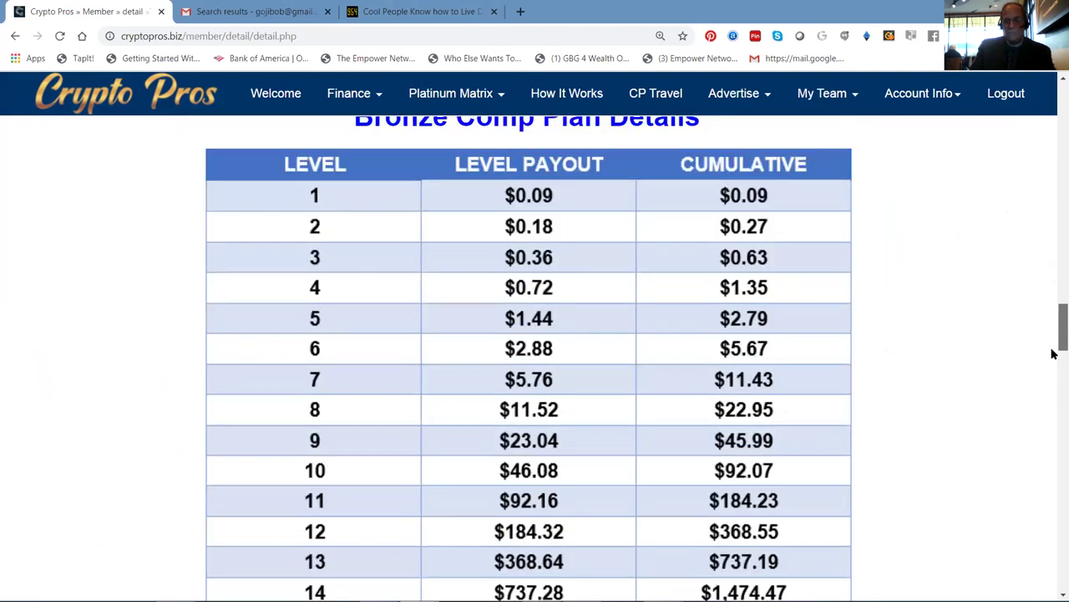
scroll(1052, 361, down, 4)
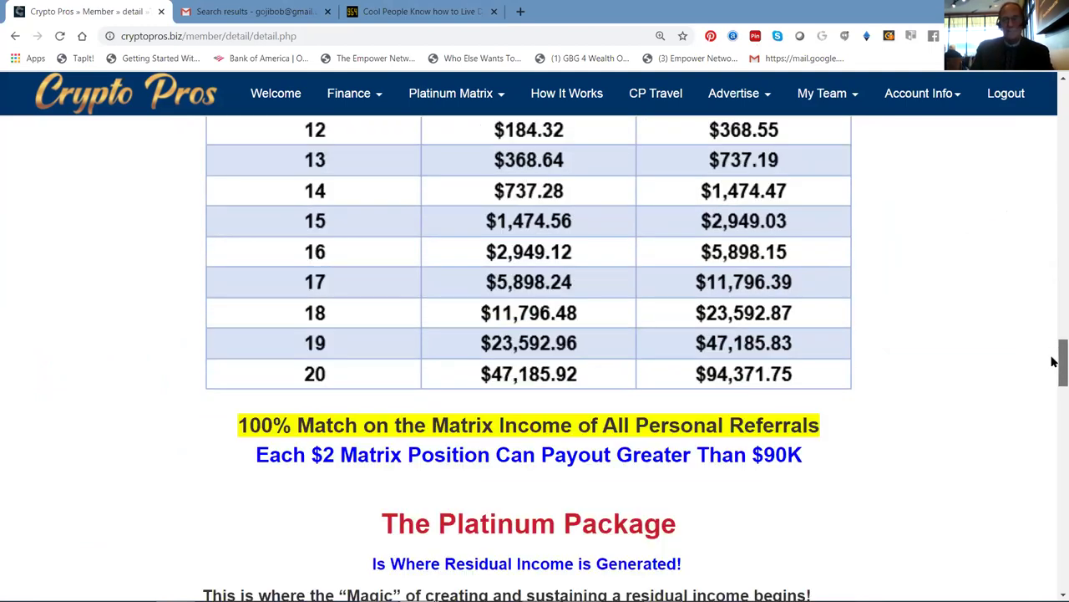
scroll(1053, 405, down, 7)
scroll(1054, 456, down, 3)
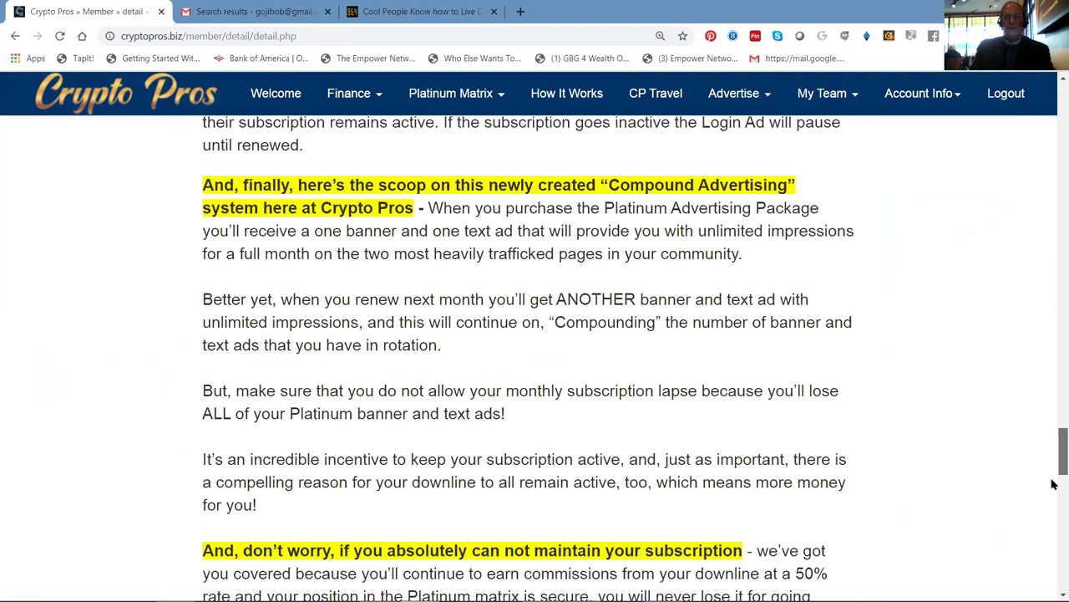
scroll(1053, 510, down, 4)
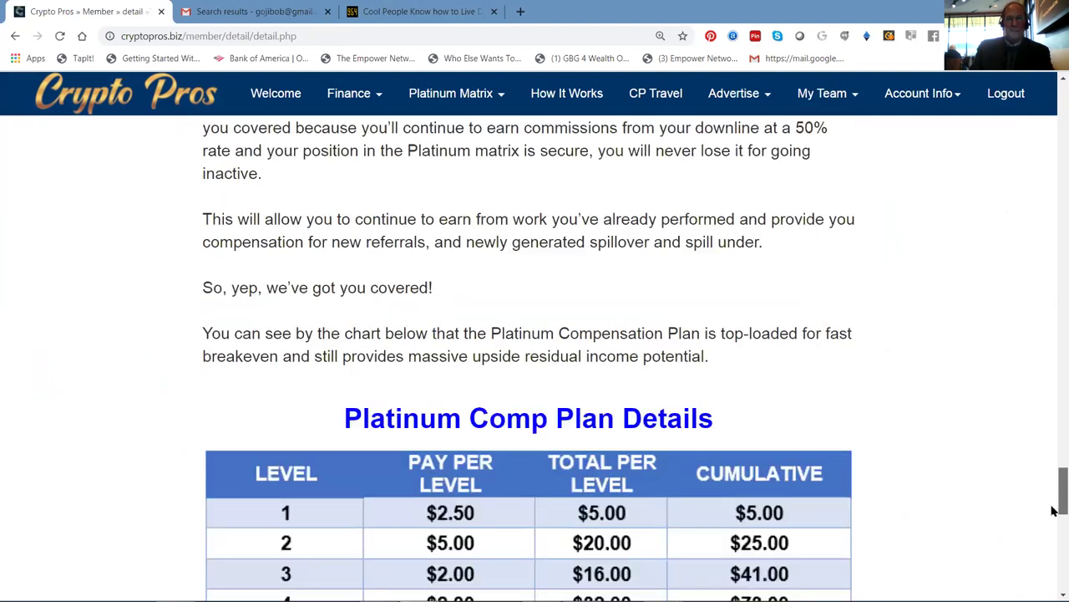
scroll(1053, 510, down, 3)
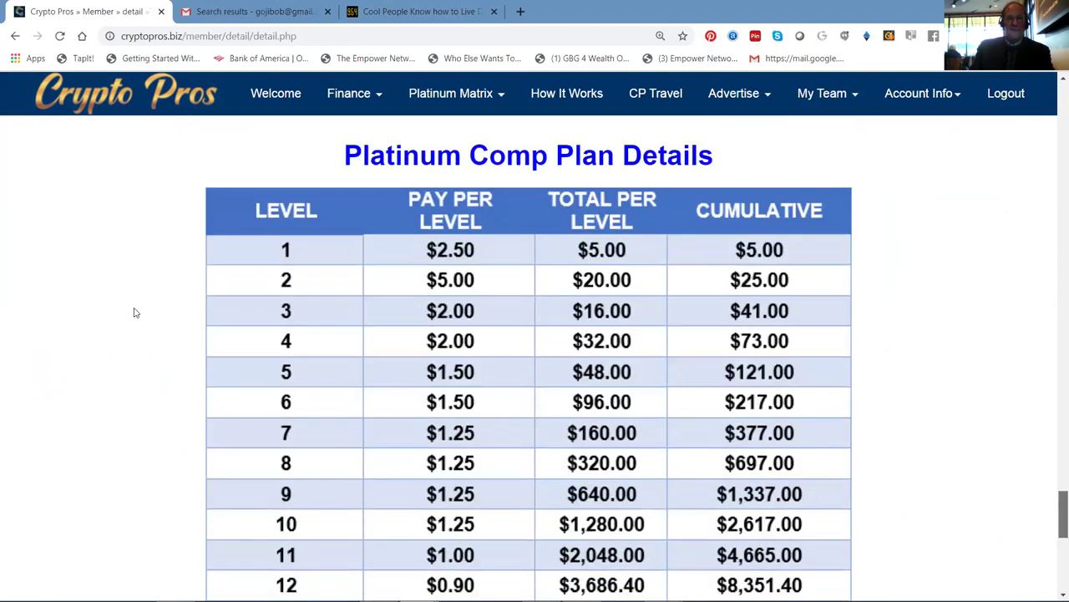
scroll(644, 362, down, 1)
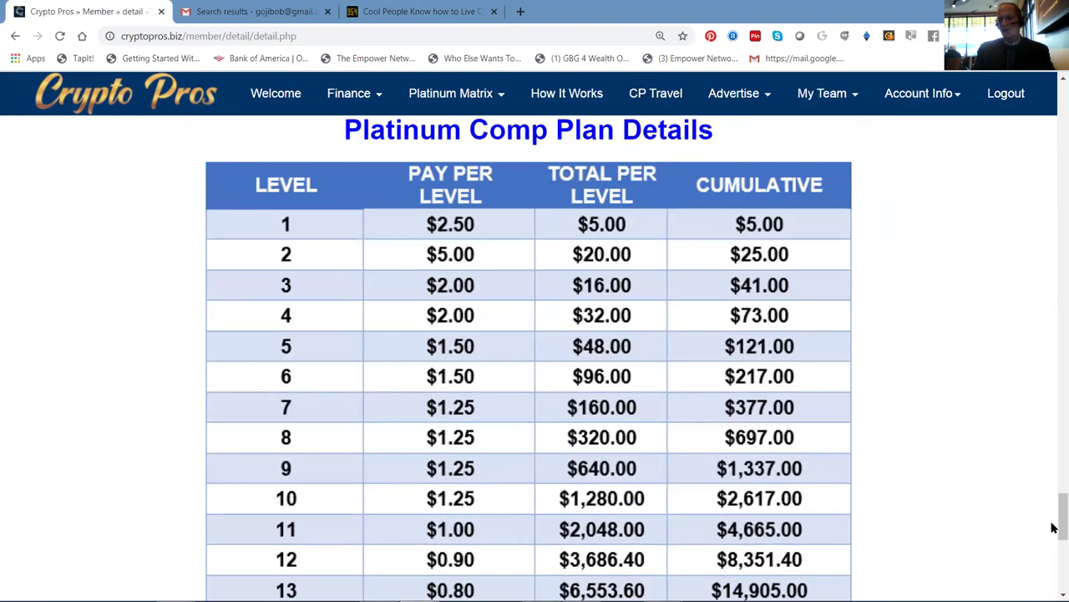
scroll(1053, 527, down, 1)
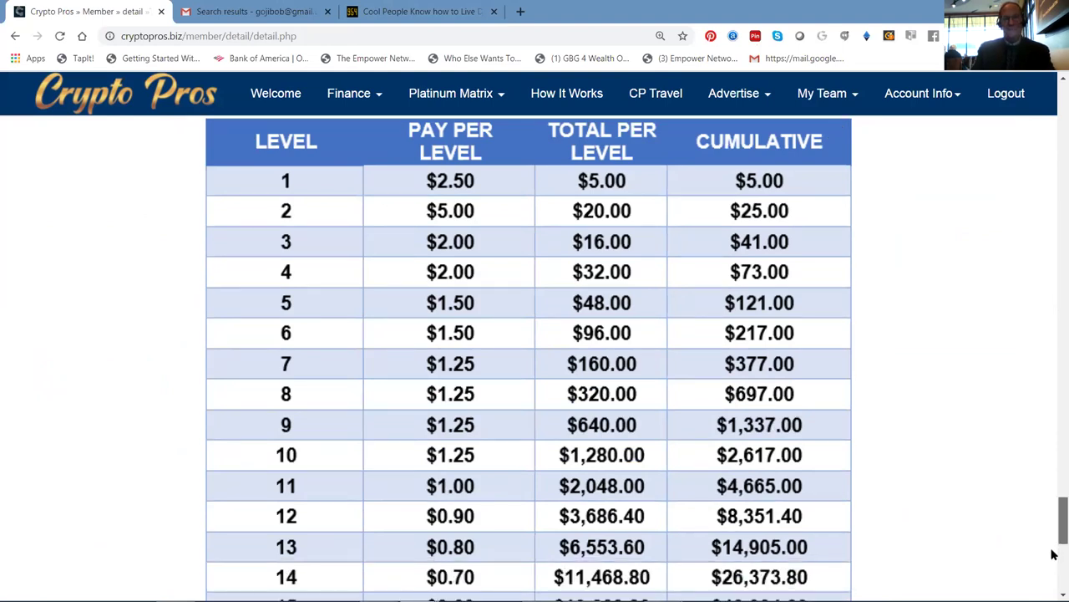
scroll(1053, 554, down, 4)
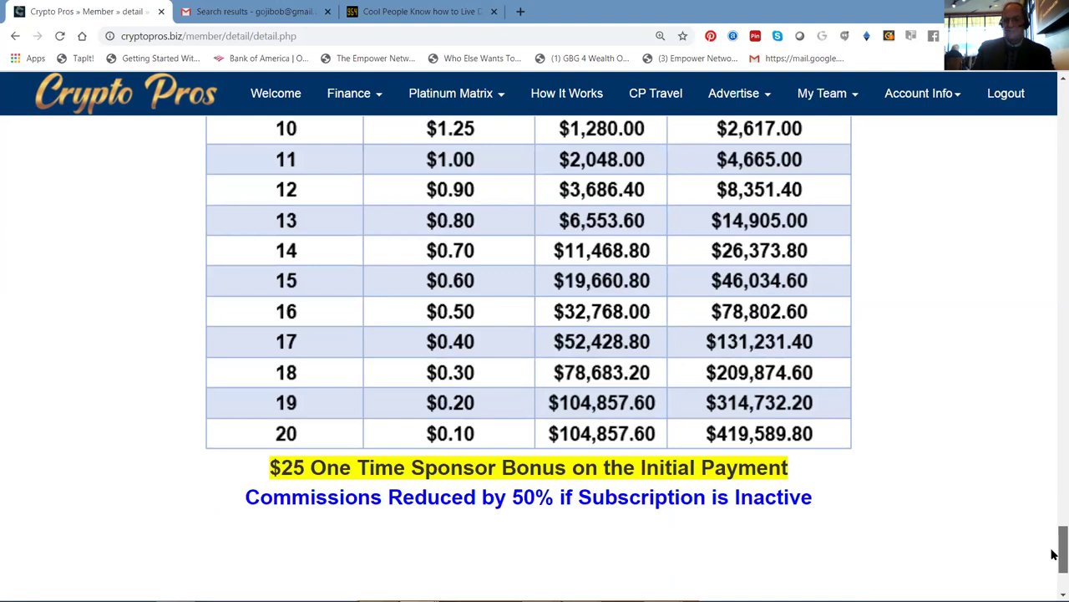
scroll(1053, 355, up, 1)
scroll(1053, 217, up, 15)
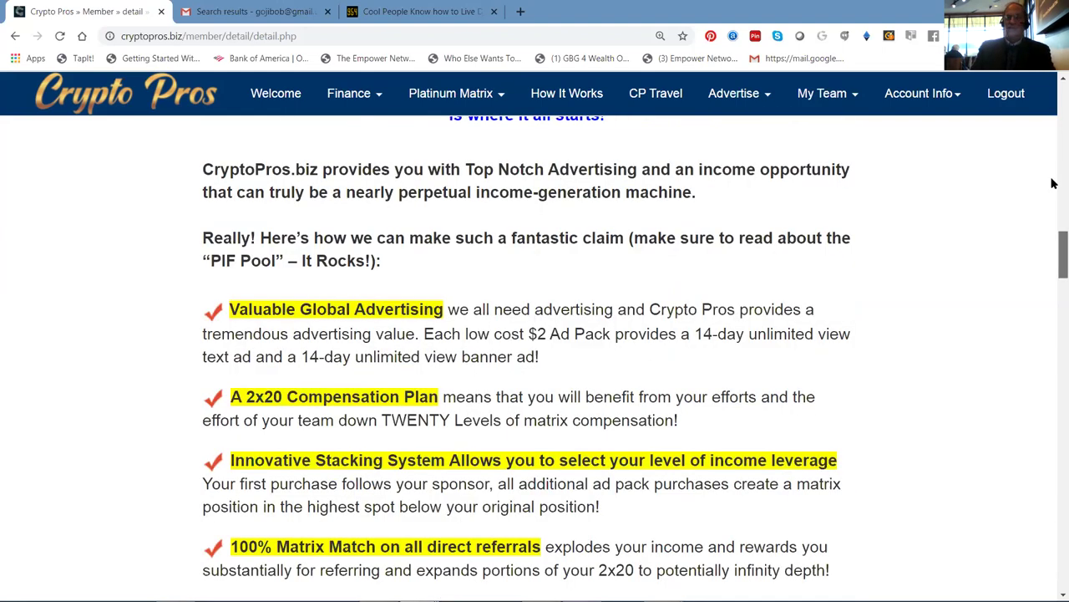
scroll(1055, 142, up, 5)
scroll(1055, 101, up, 4)
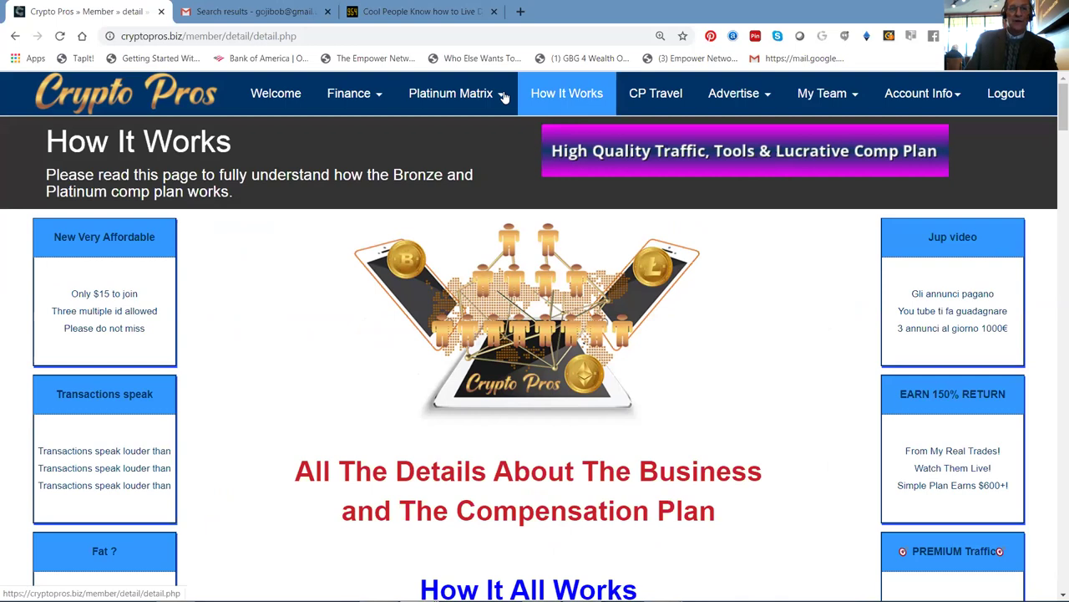
Open the Platinum text ads list and view, then close, the 'unlimited commissions' ad details.
click(767, 105)
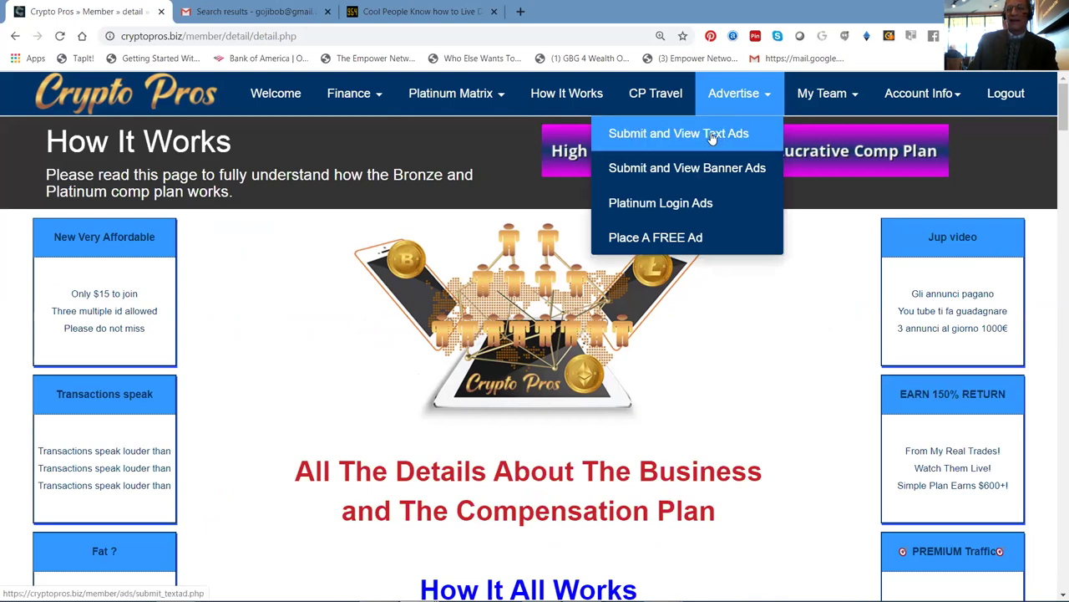
click(712, 138)
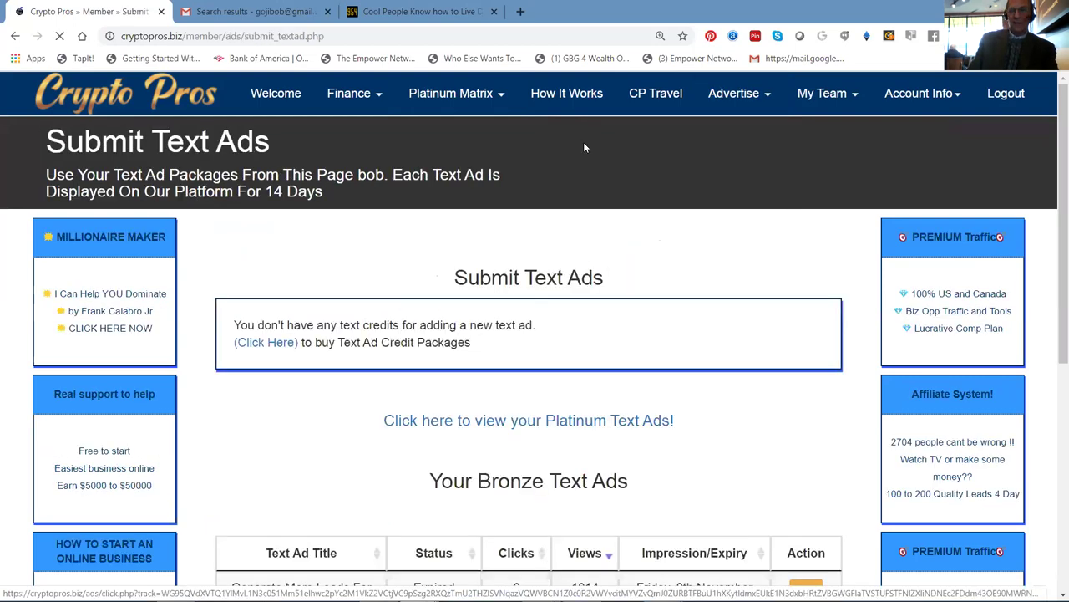
scroll(1044, 300, down, 3)
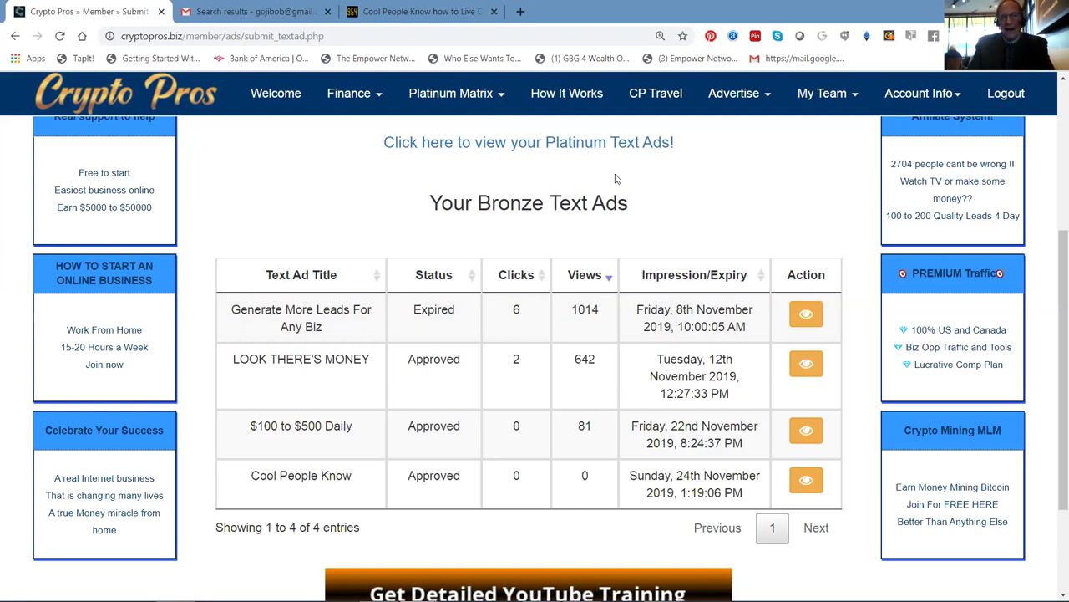
click(543, 152)
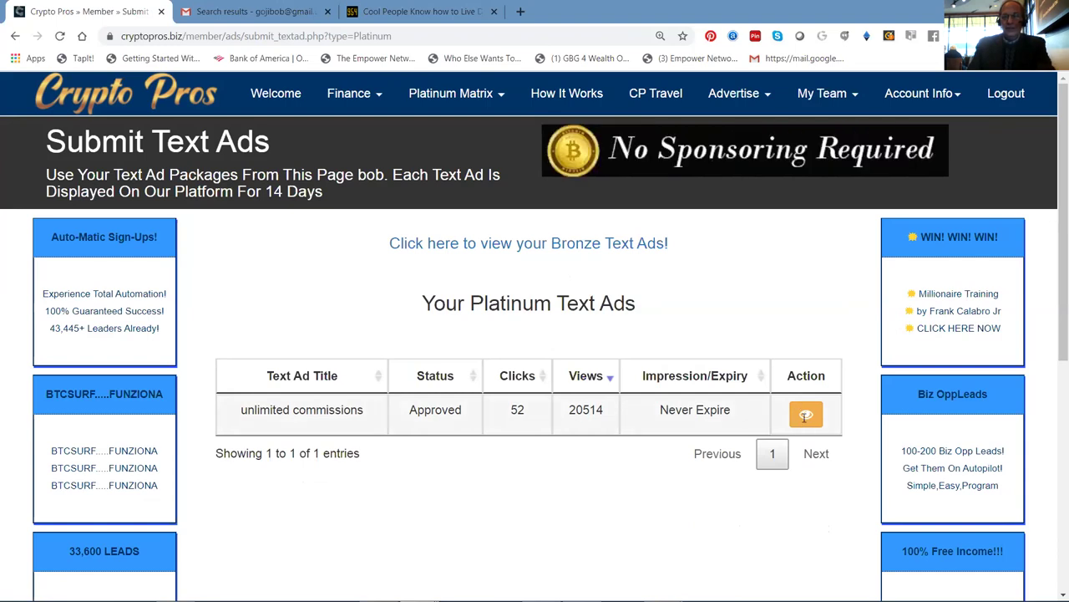
click(804, 418)
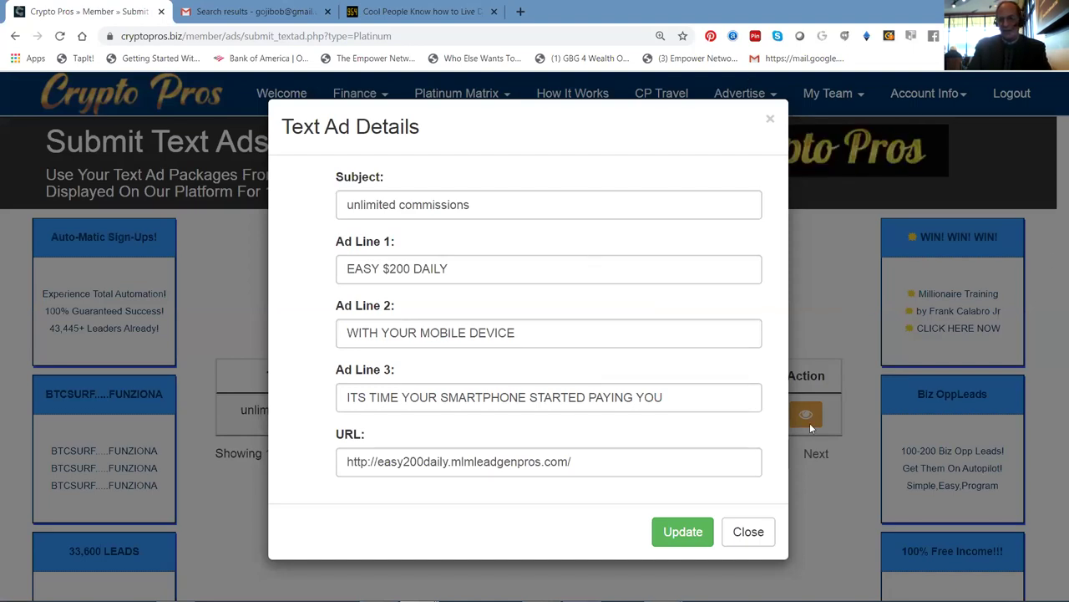
click(749, 543)
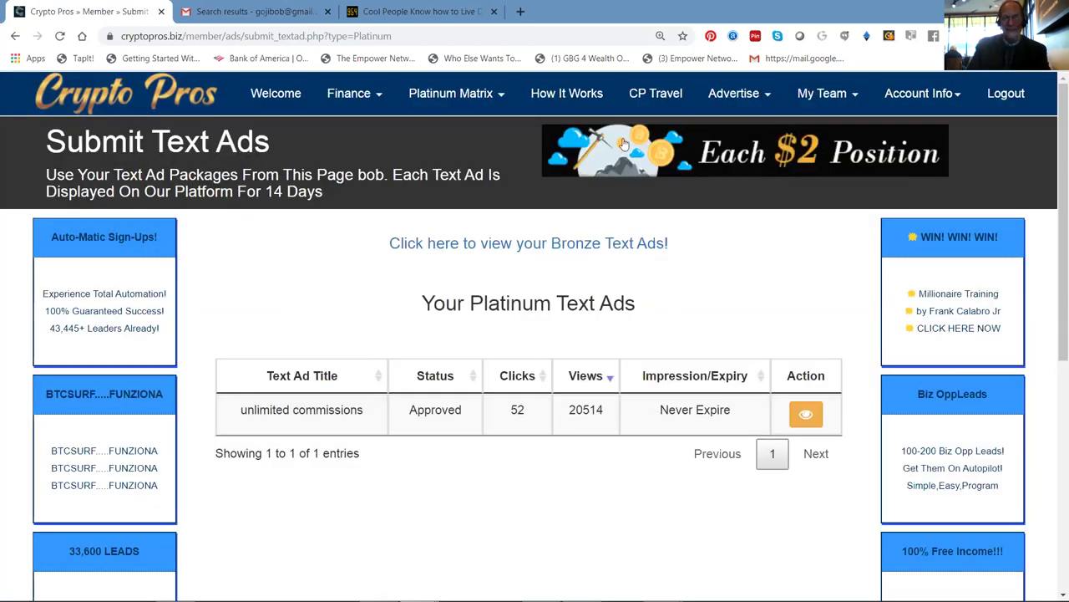
Open Submit and View Banner Ads and check the expired Bronze and Endless Free Leads banner details.
click(770, 101)
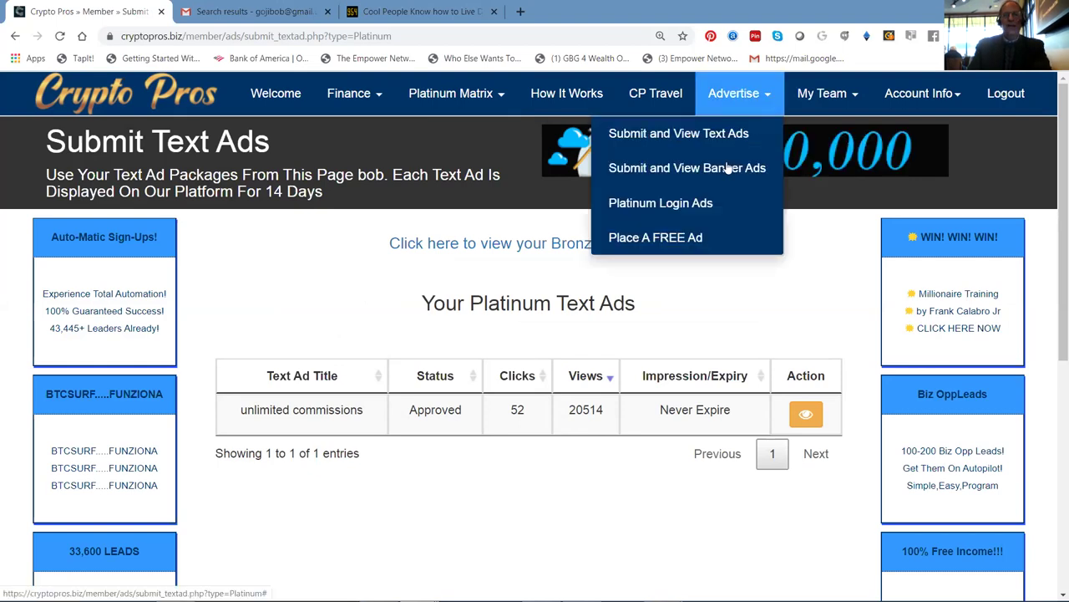
click(735, 169)
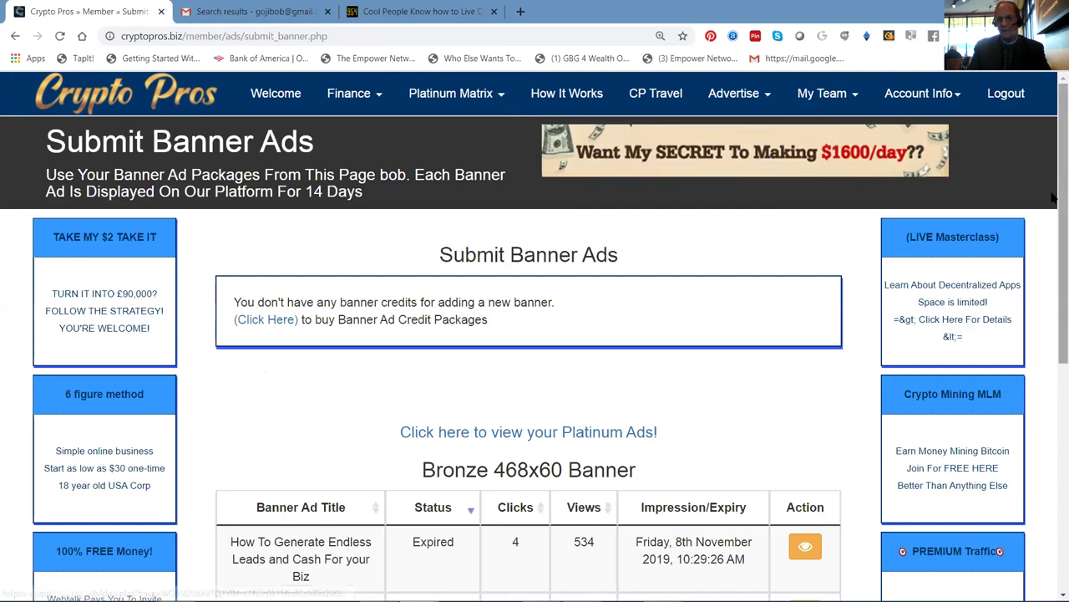
scroll(1052, 231, down, 1)
scroll(1053, 256, down, 1)
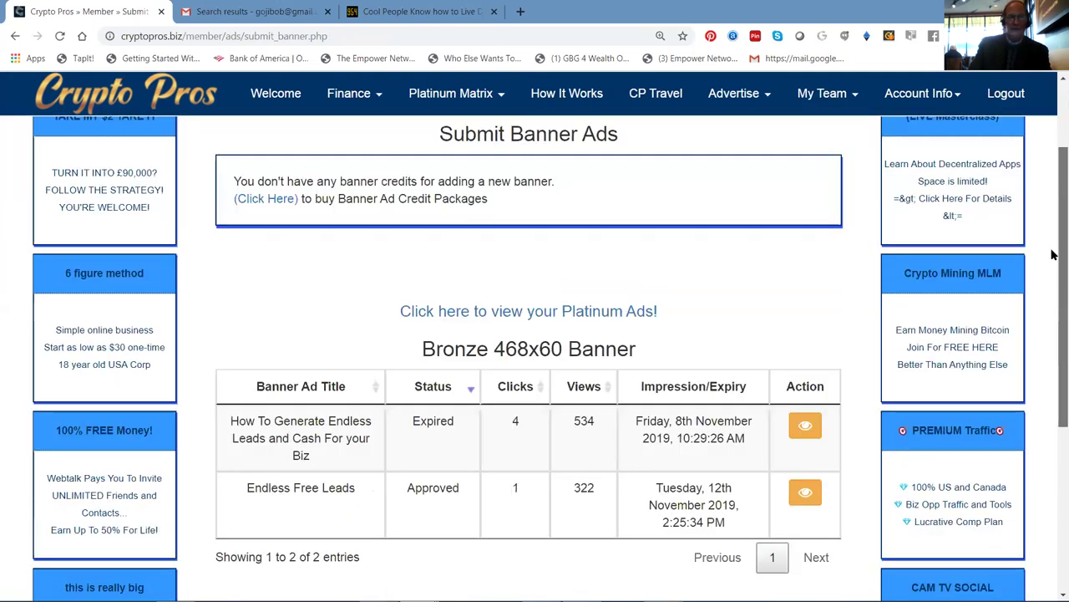
scroll(1053, 281, down, 1)
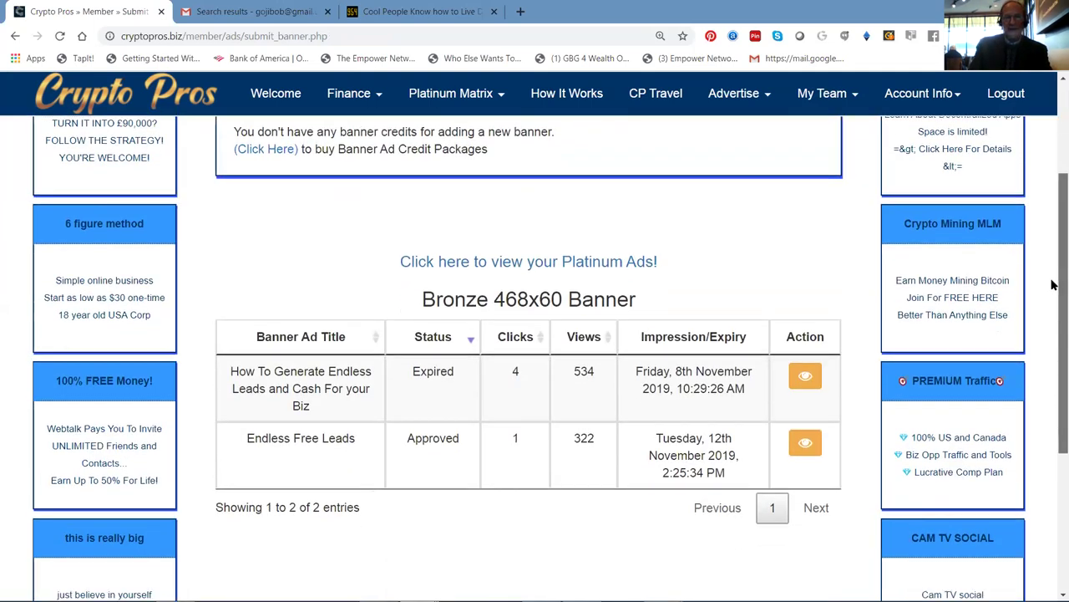
scroll(516, 326, down, 1)
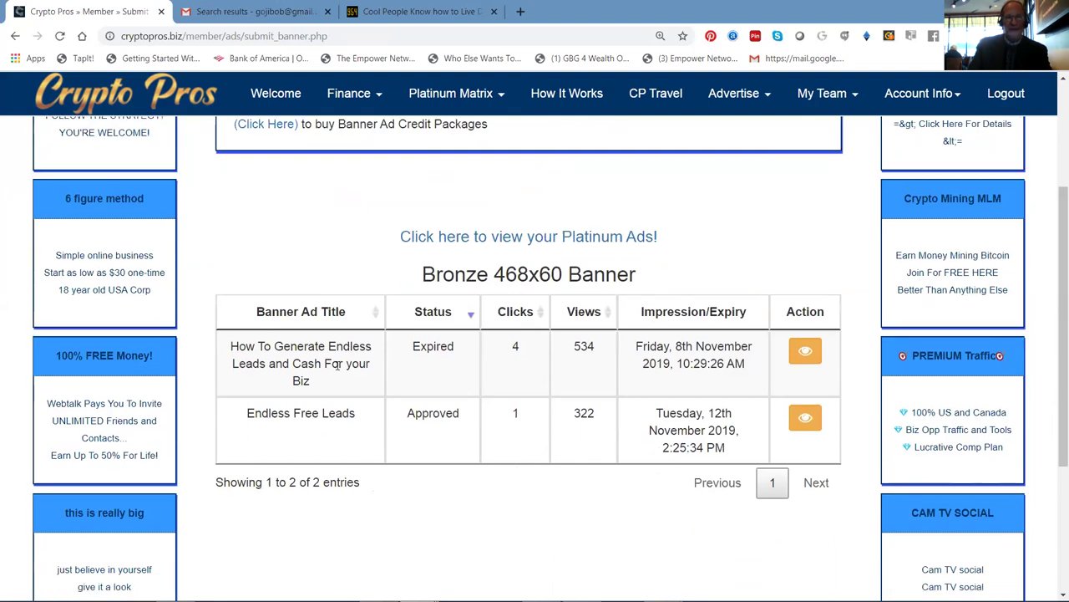
click(807, 357)
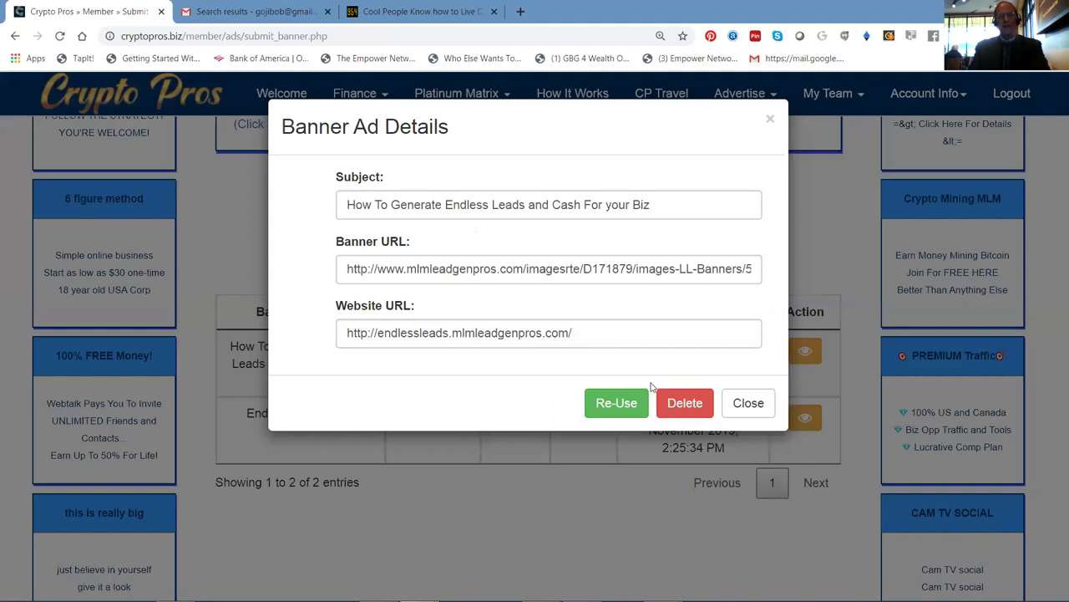
click(748, 403)
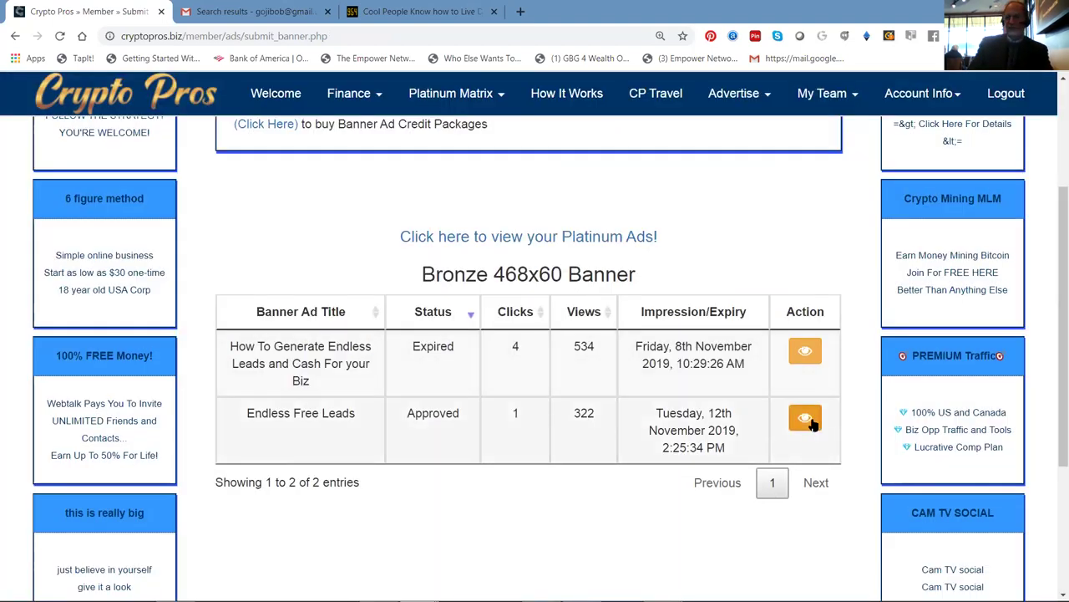
click(807, 422)
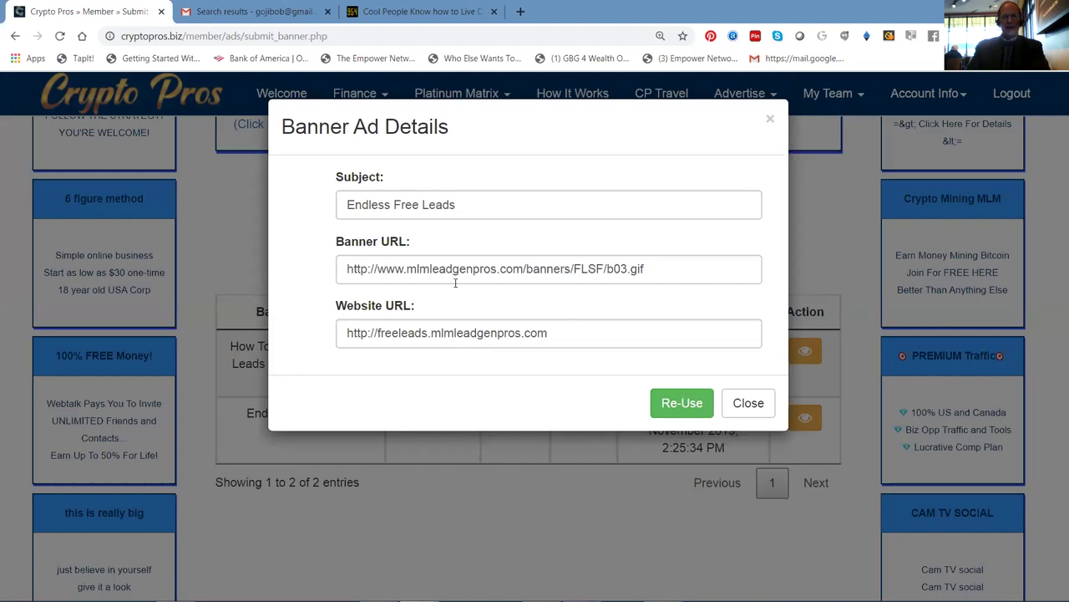
click(739, 401)
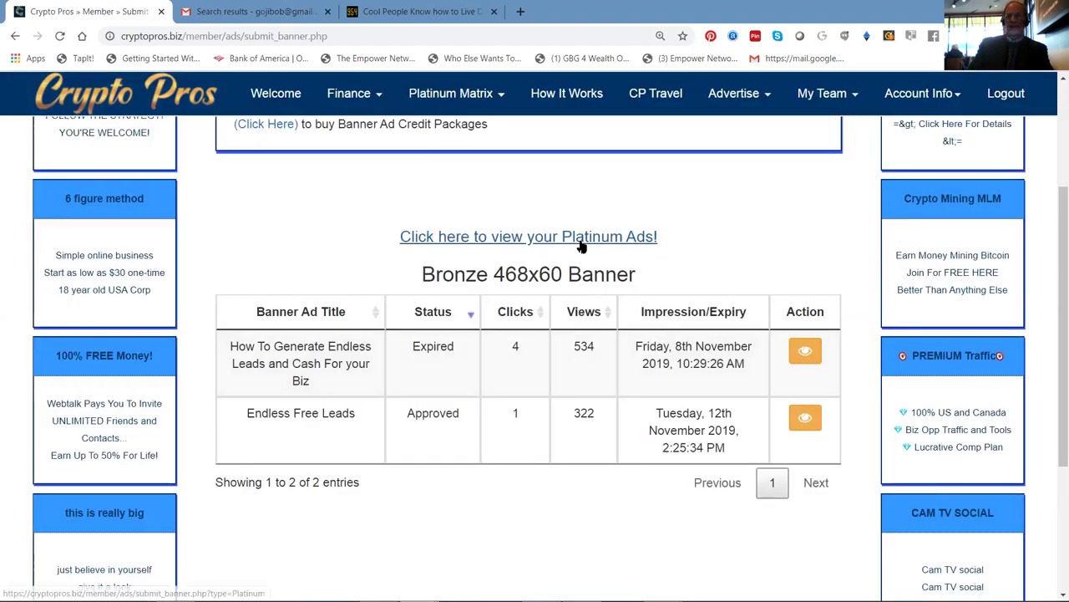
Switch to Platinum banner ads and review the 'Dominate Crypto Pros' banner details.
click(583, 240)
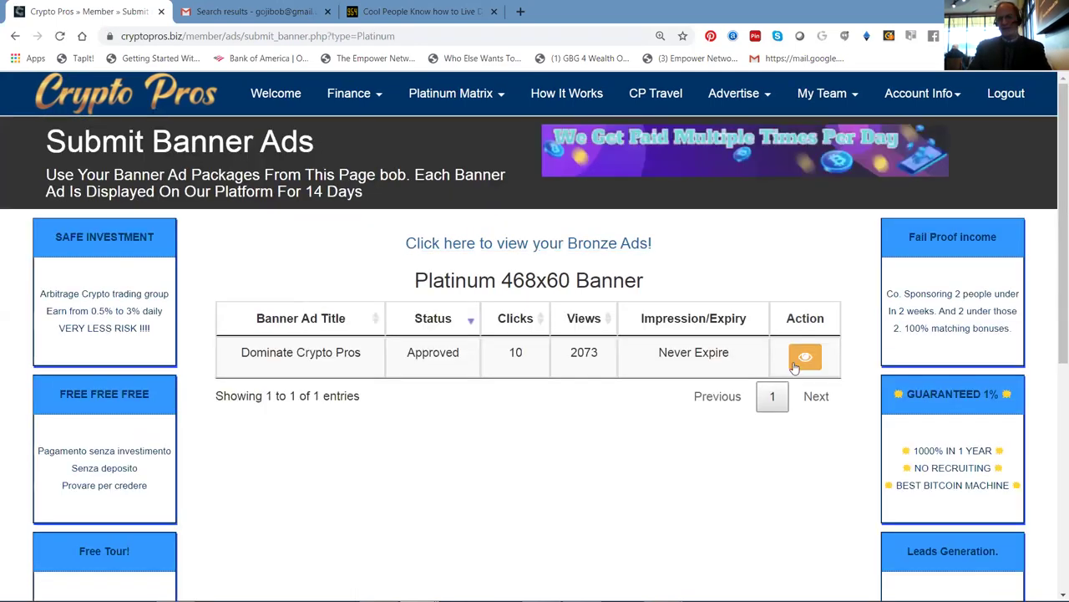
click(800, 362)
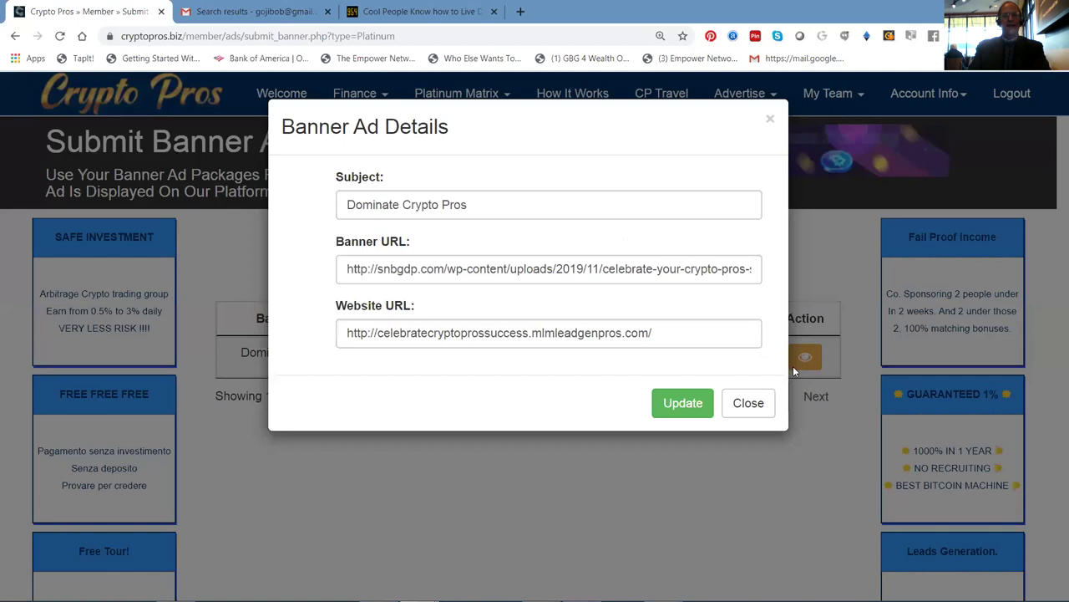
click(749, 405)
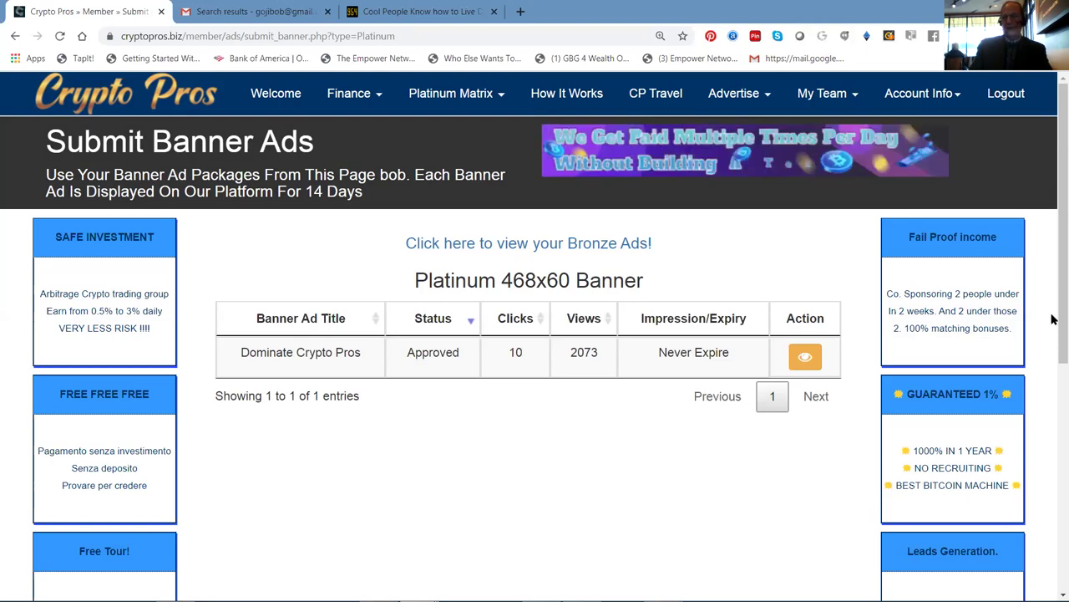
key(ctrl+a)
scroll(1054, 518, down, 1)
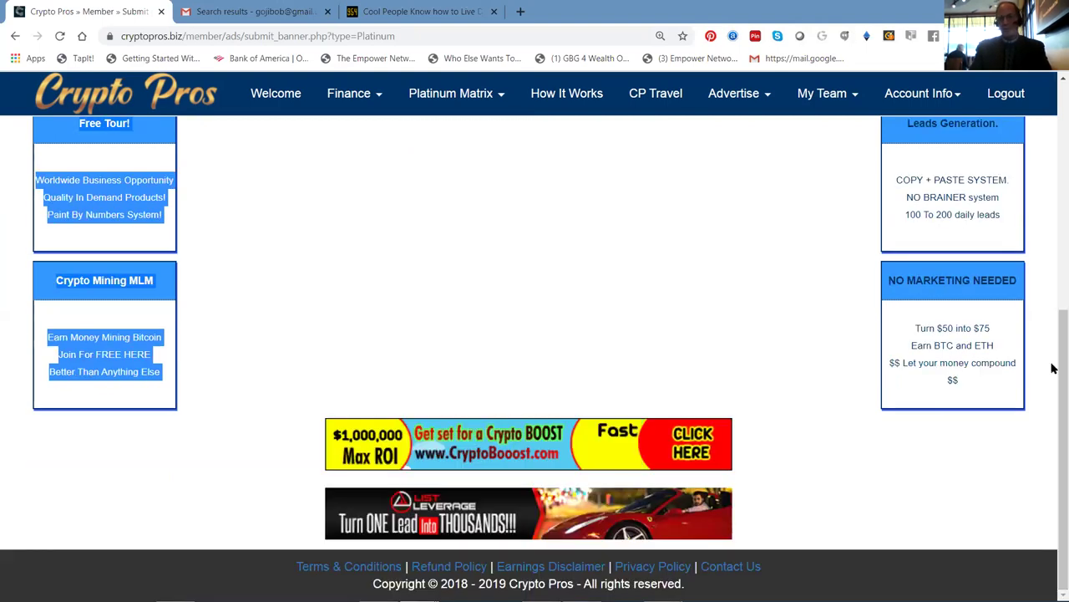
scroll(1040, 121, up, 5)
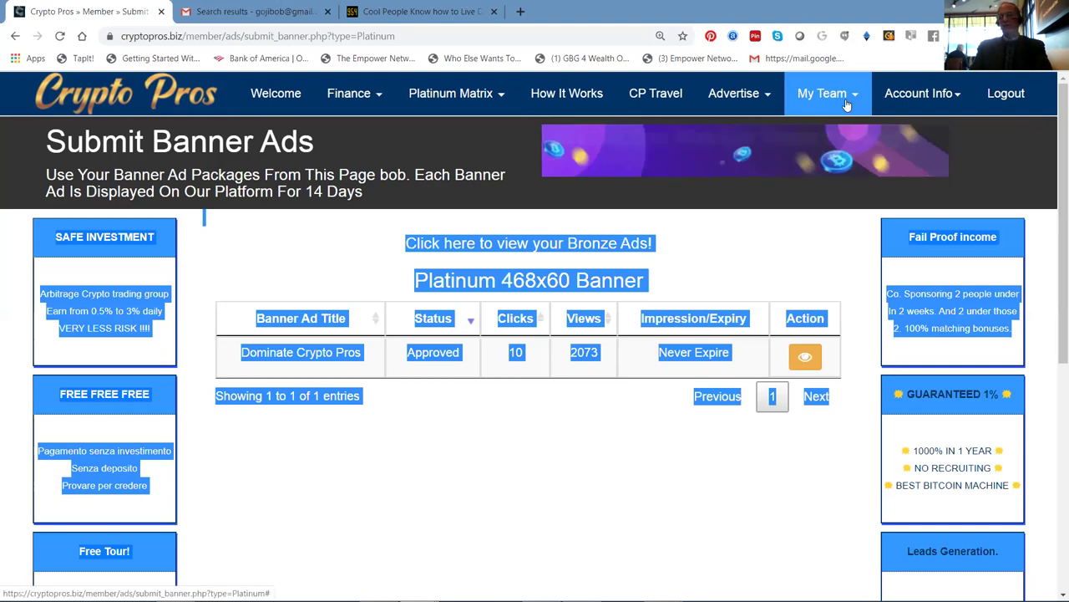
Review the ad pack matrix positions, then view and close the Platinum subscription ad pack's downline tree.
click(846, 102)
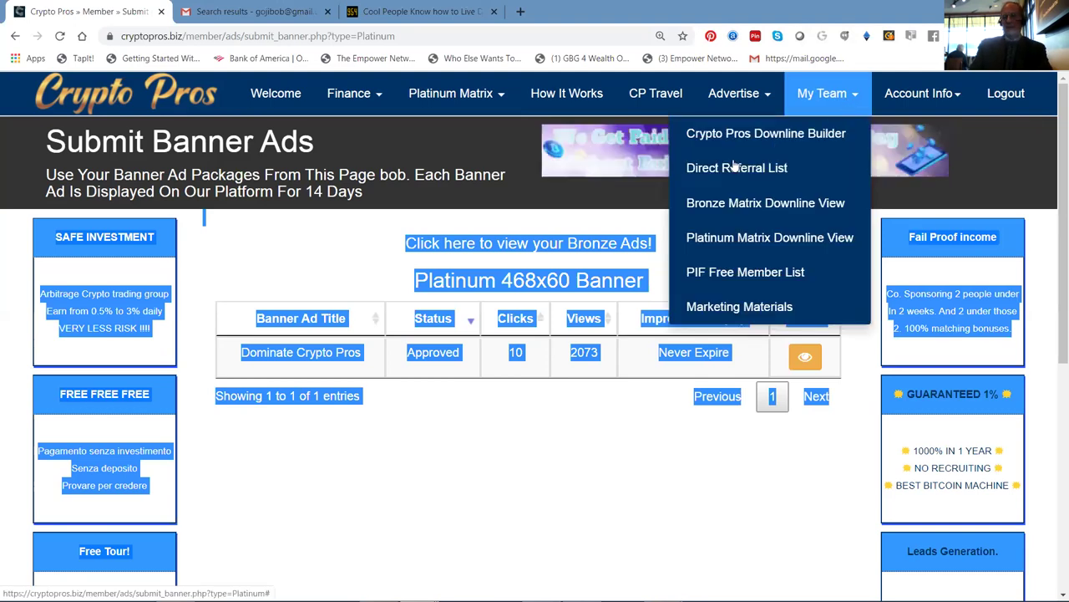
click(781, 205)
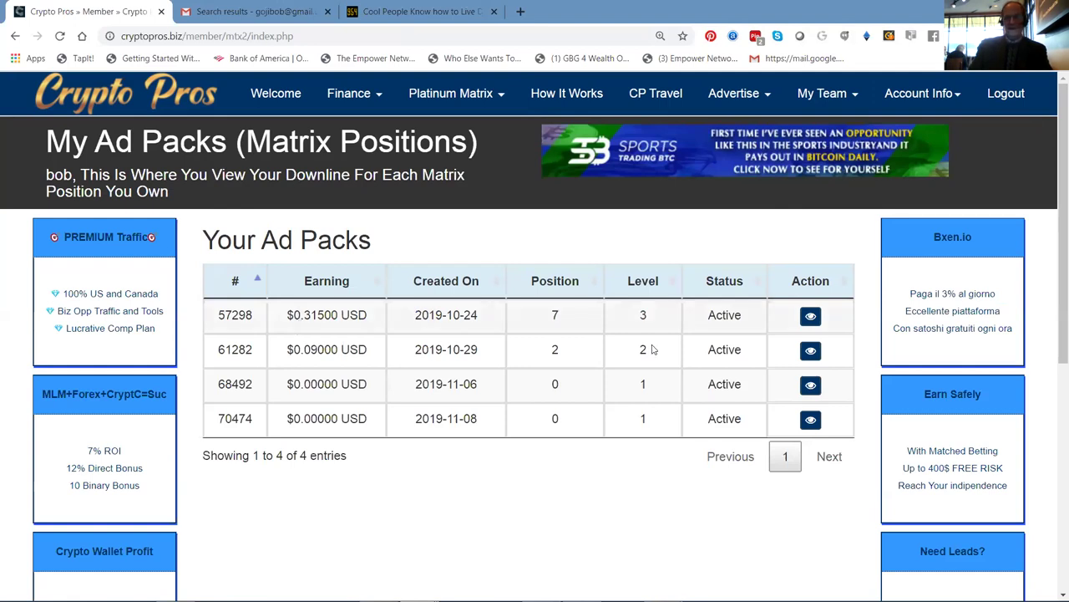
click(846, 111)
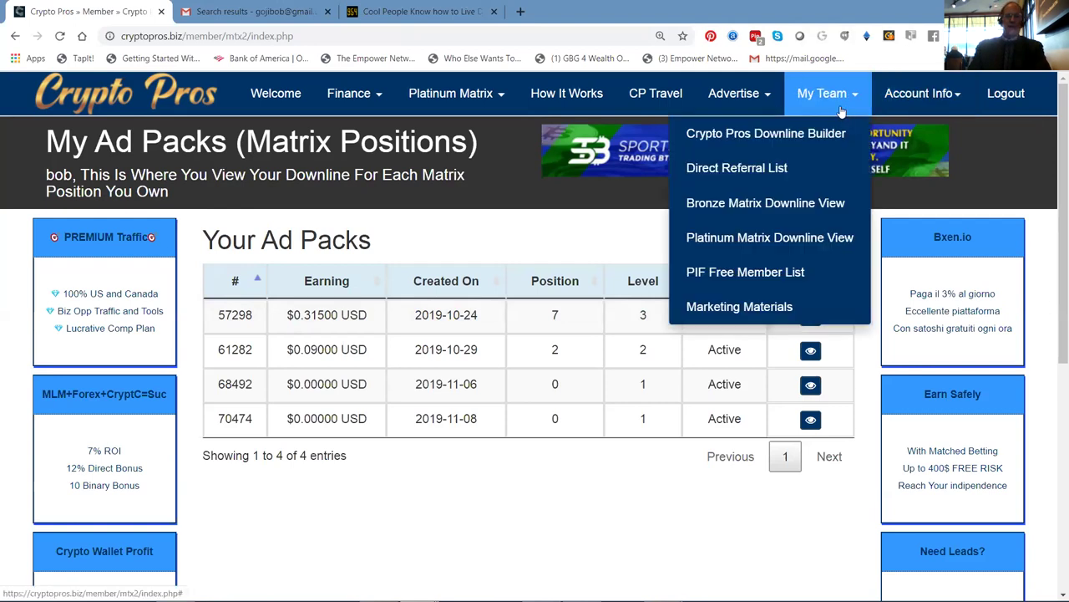
click(770, 237)
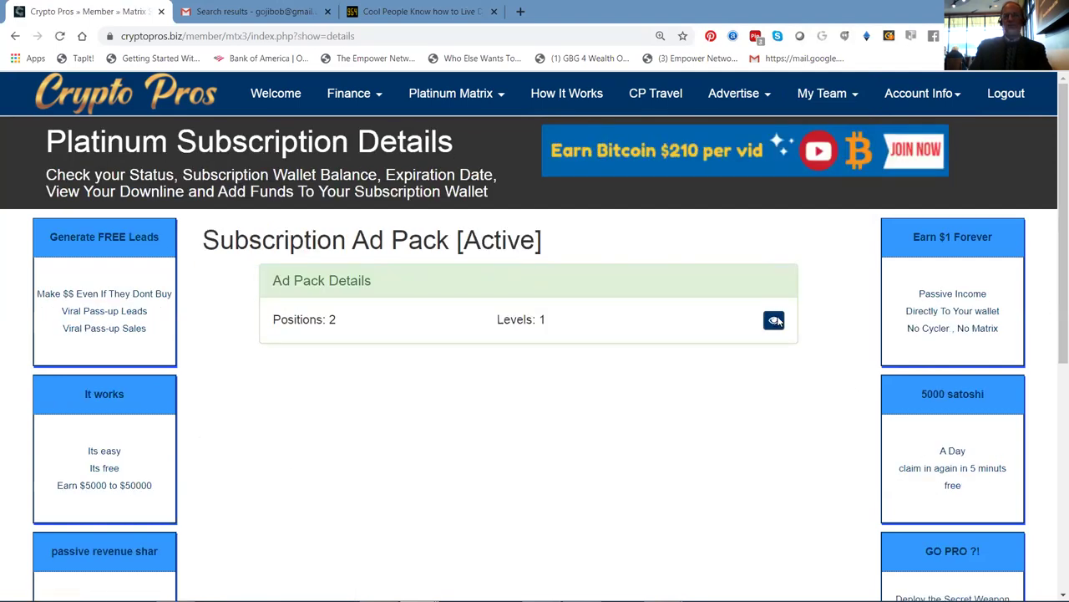
click(774, 321)
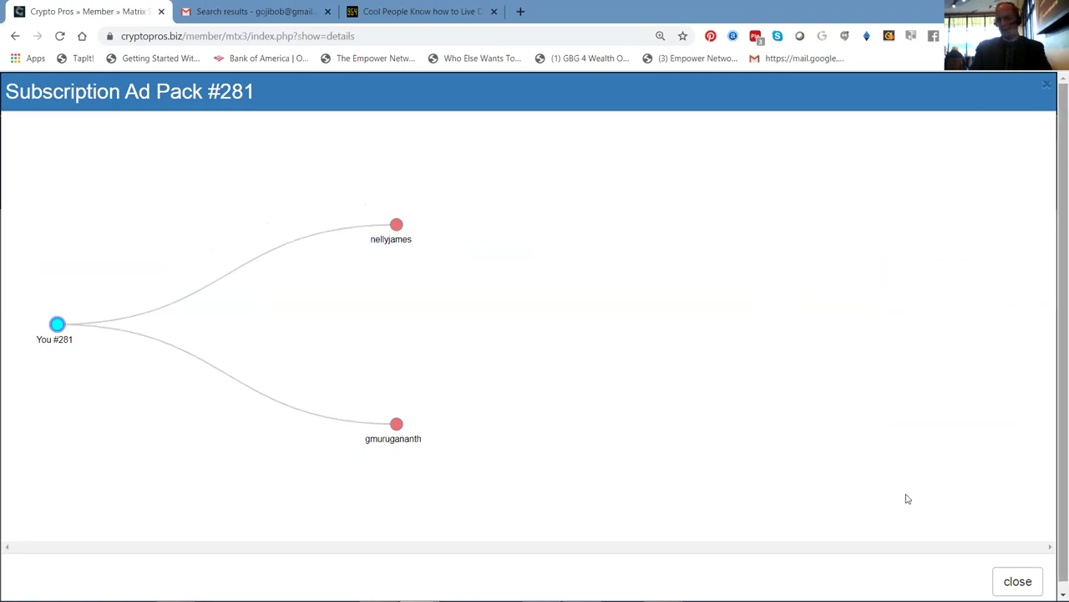
click(1014, 580)
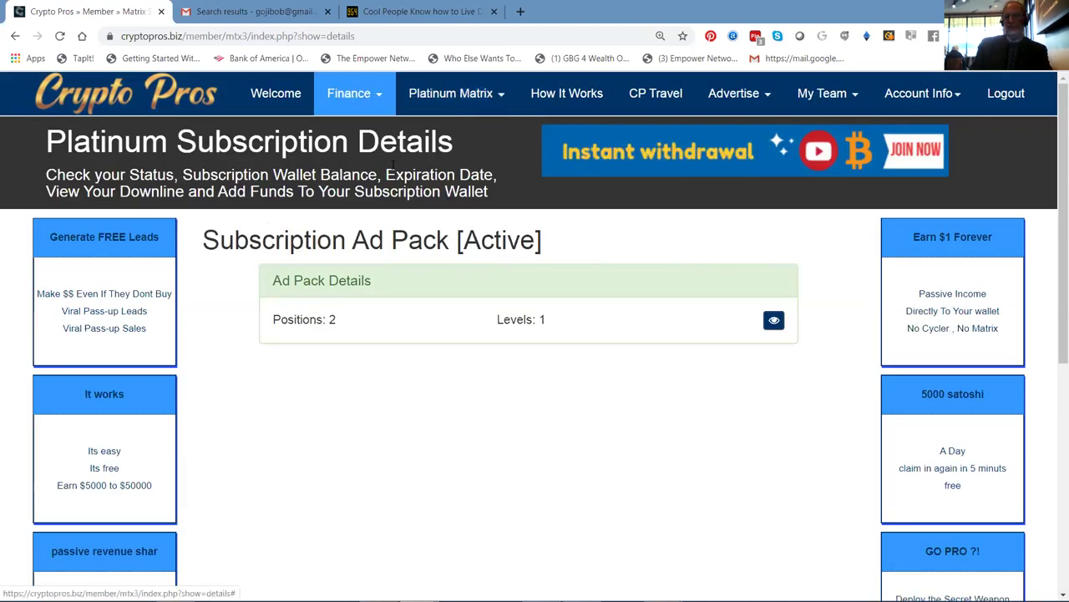
Check the Purchase Wallet's $12.90 balance, then the Cash Wallet's $2.77875 available for transfer.
key(Return)
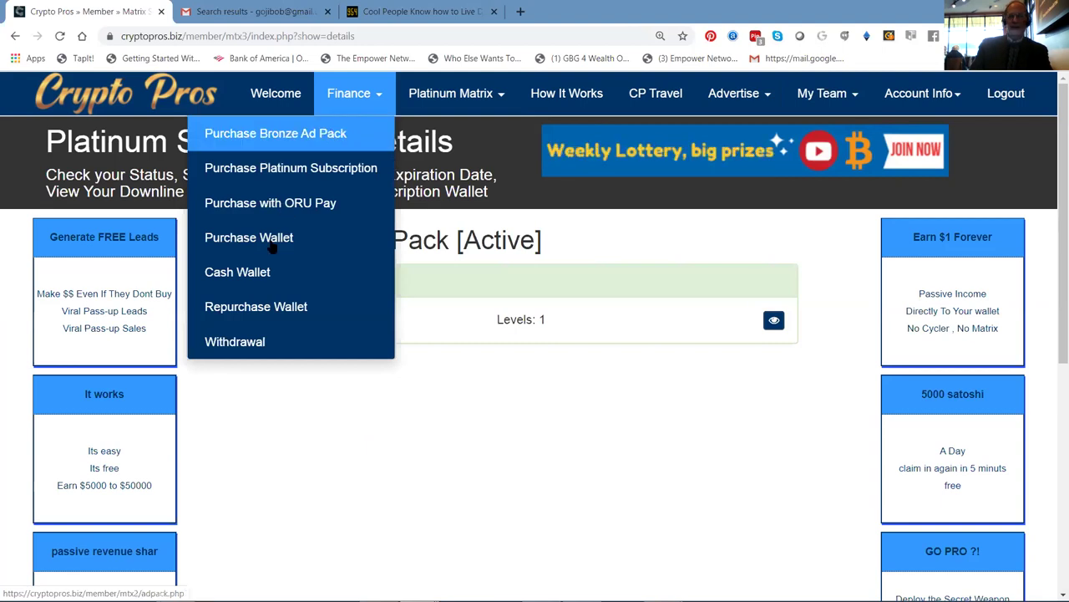
click(284, 204)
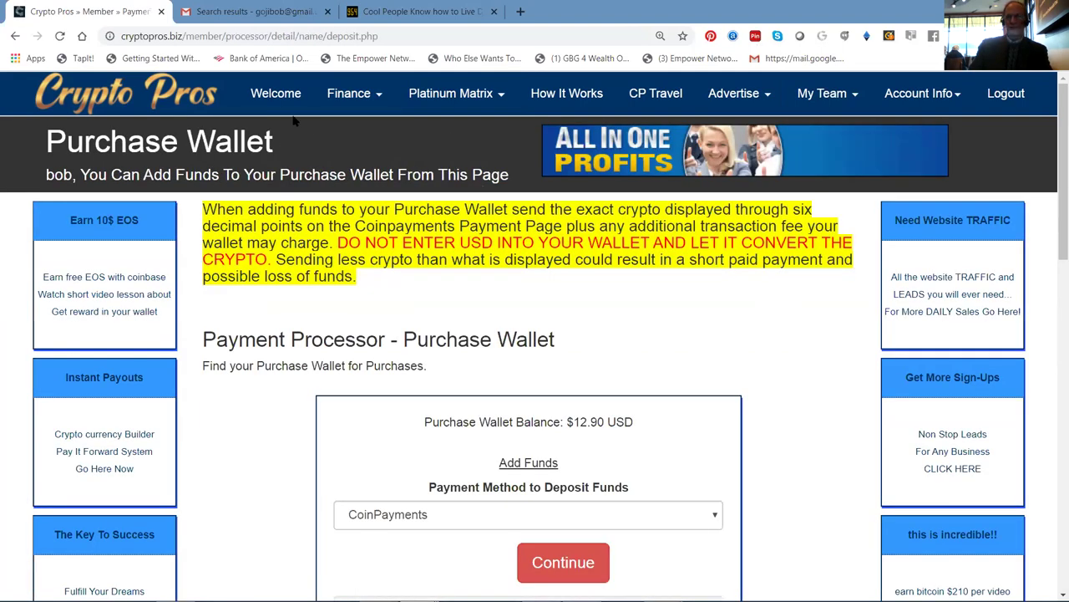
click(354, 92)
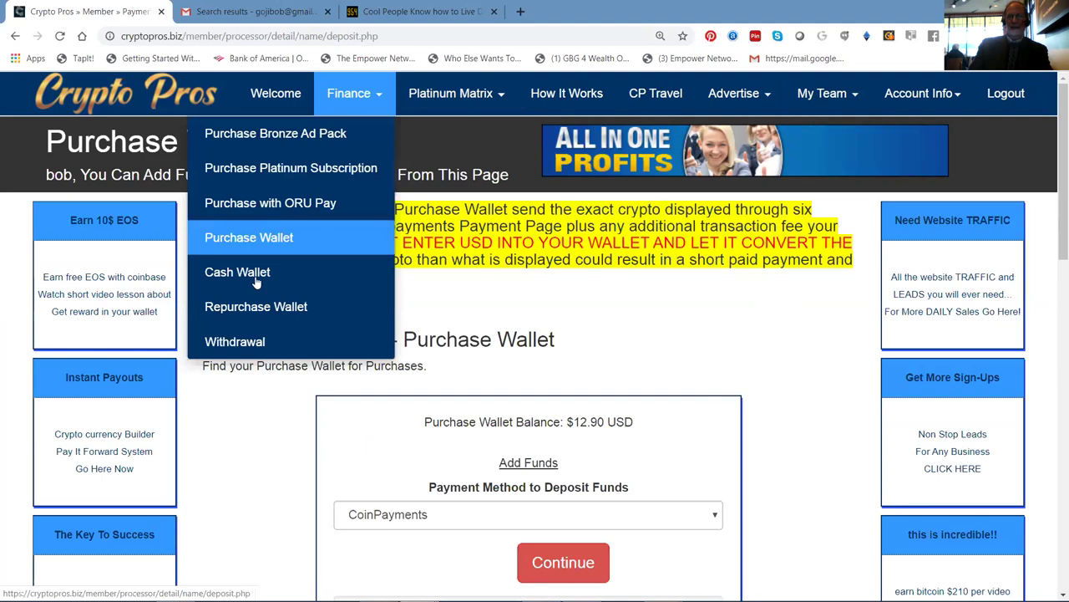
click(258, 269)
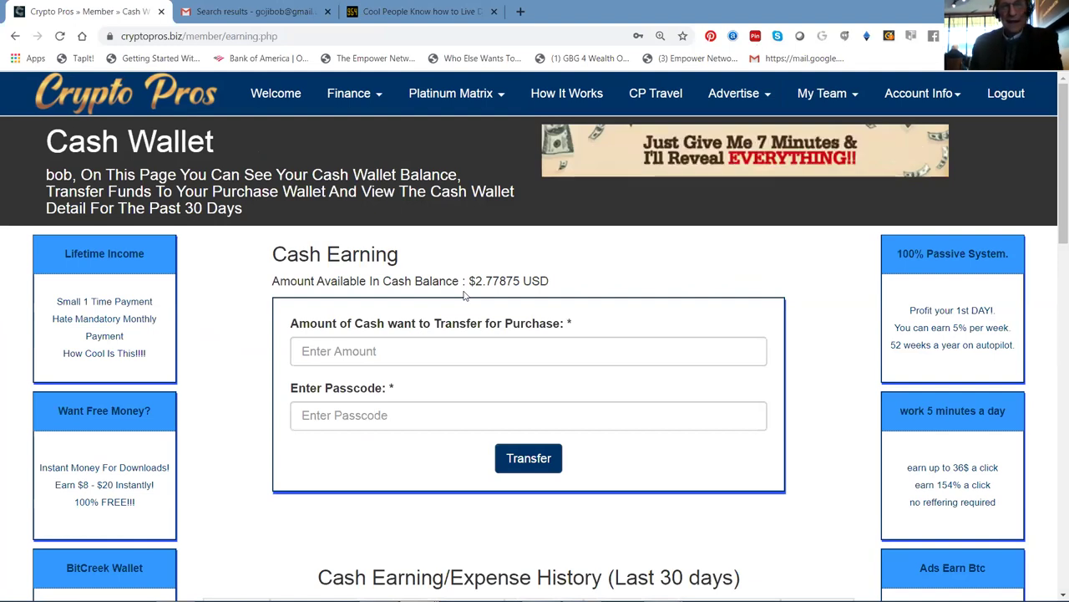
click(482, 99)
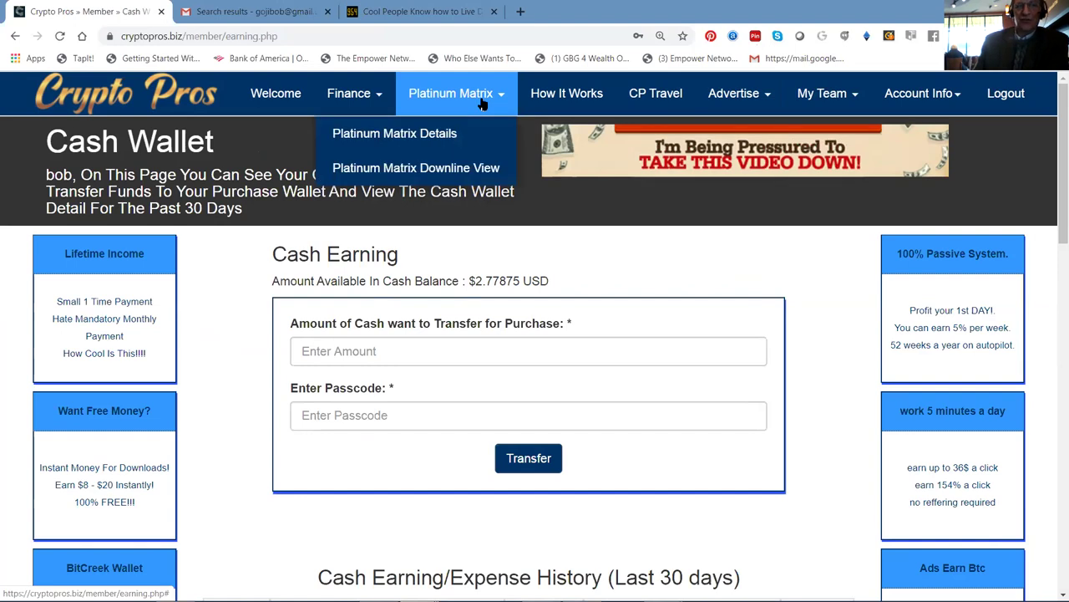
Open the Platinum Matrix Details page showing $30 total earned and a $25 wallet balance.
click(412, 131)
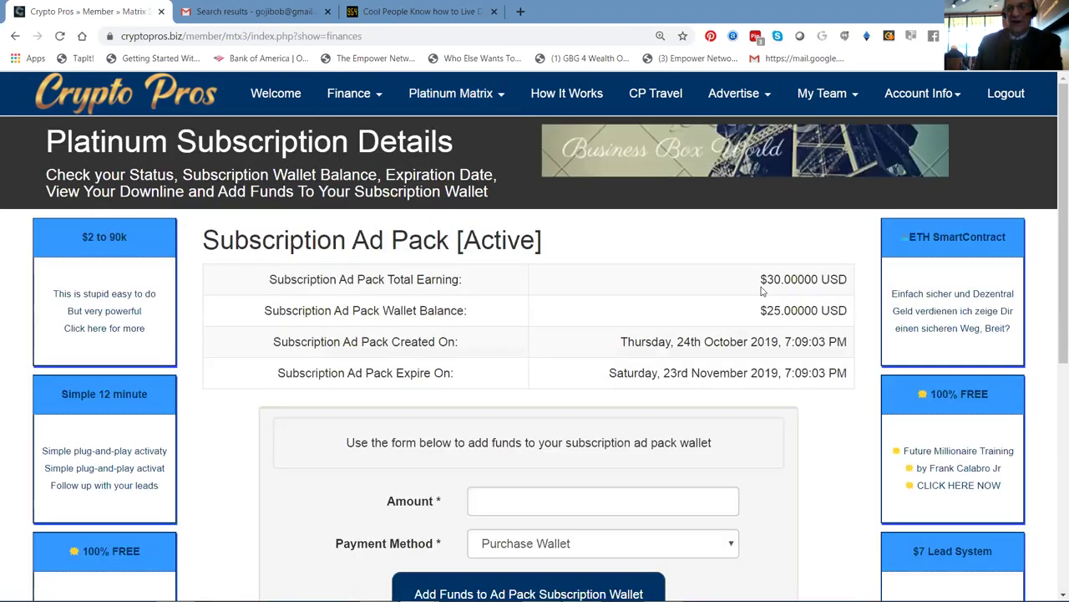